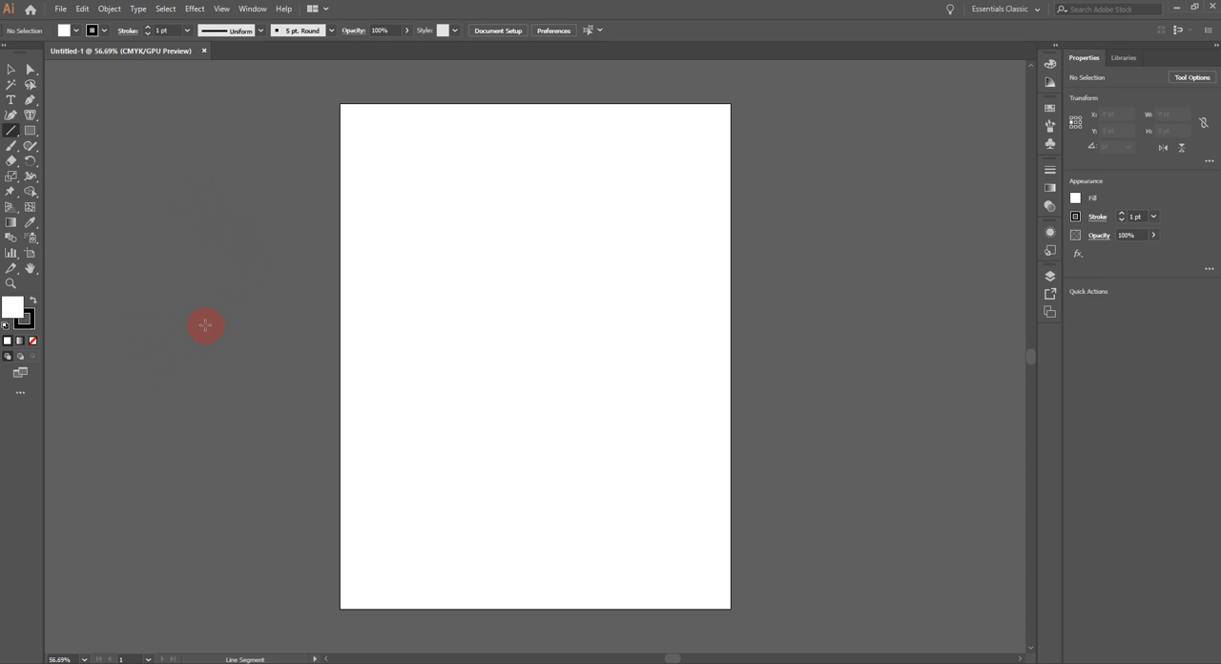
Step: Draw a circle about 166 pt across near the artboard's upper-left corner and a square about 126 pt wide below it
left_click(30, 131)
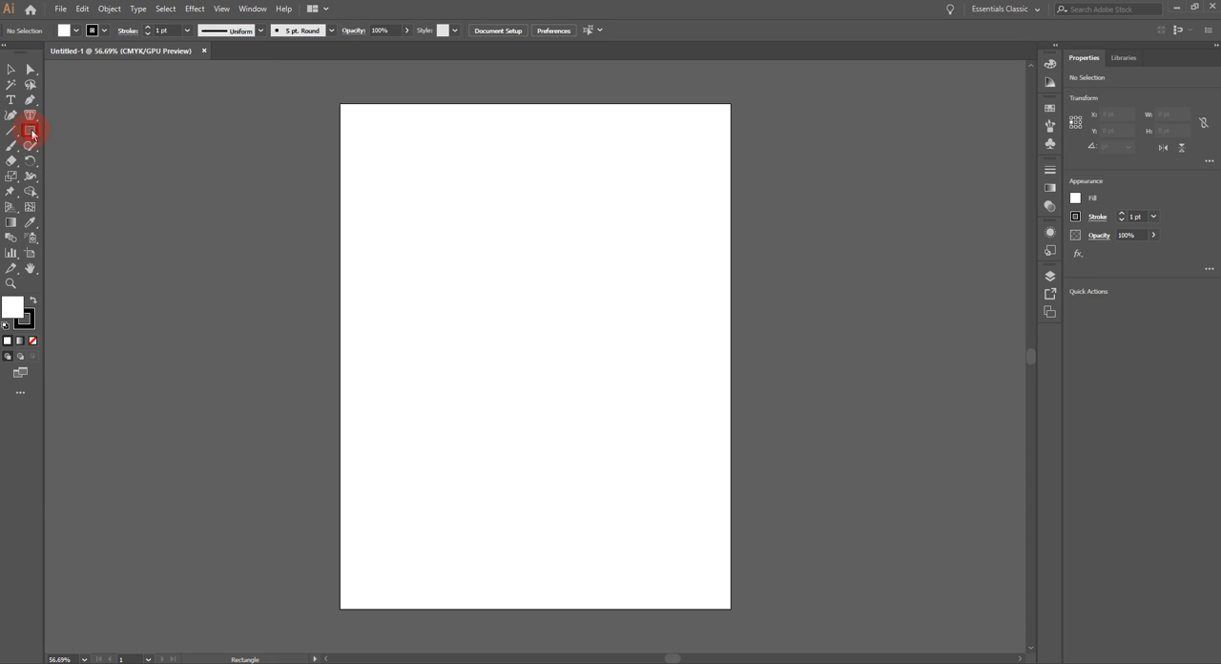
left_click_drag(35, 133, 63, 164)
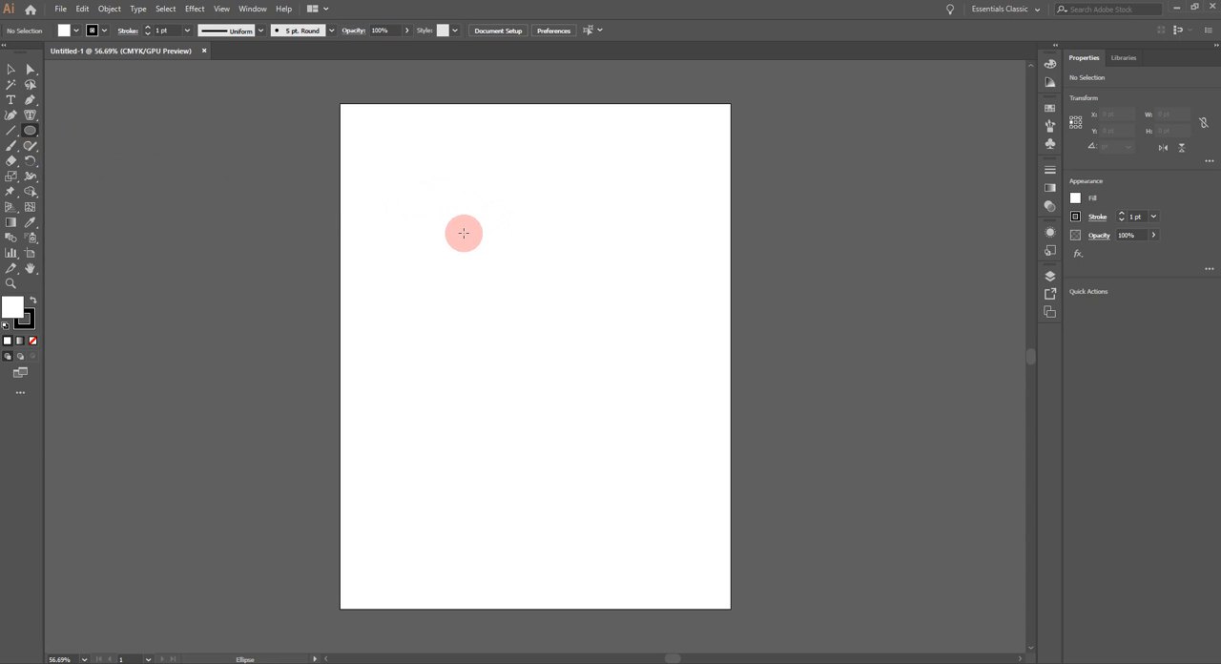
key("space")
left_click_drag(424, 212, 471, 261)
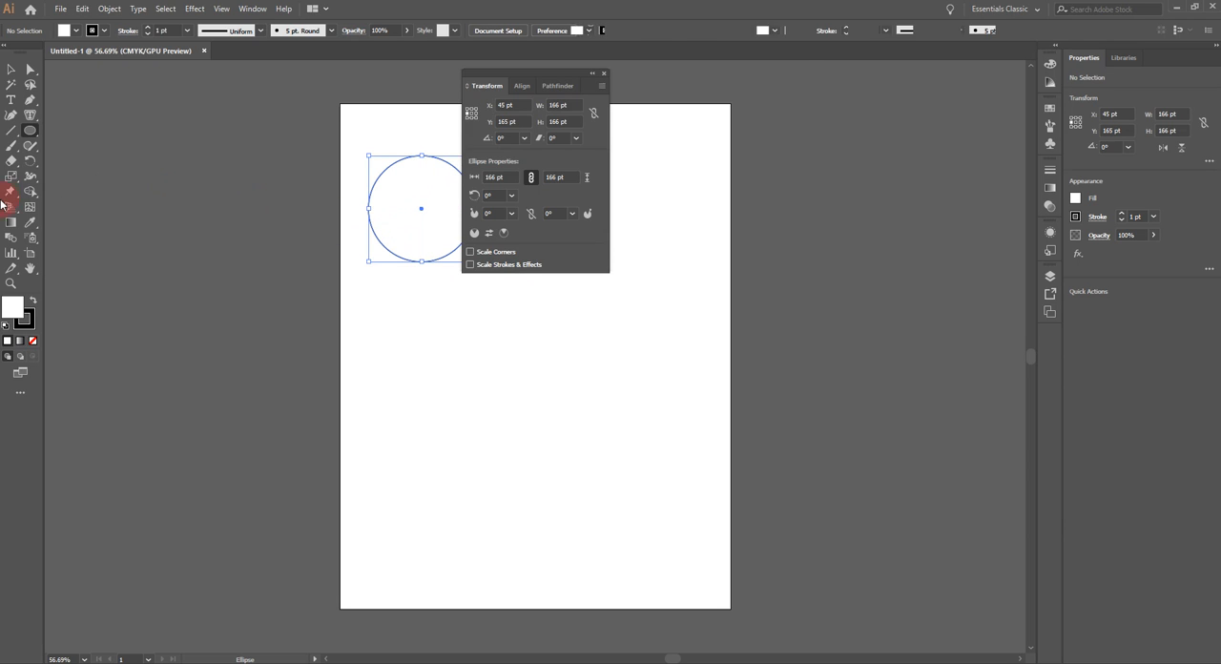
left_click_drag(30, 138, 61, 133)
left_click_drag(401, 315, 438, 355)
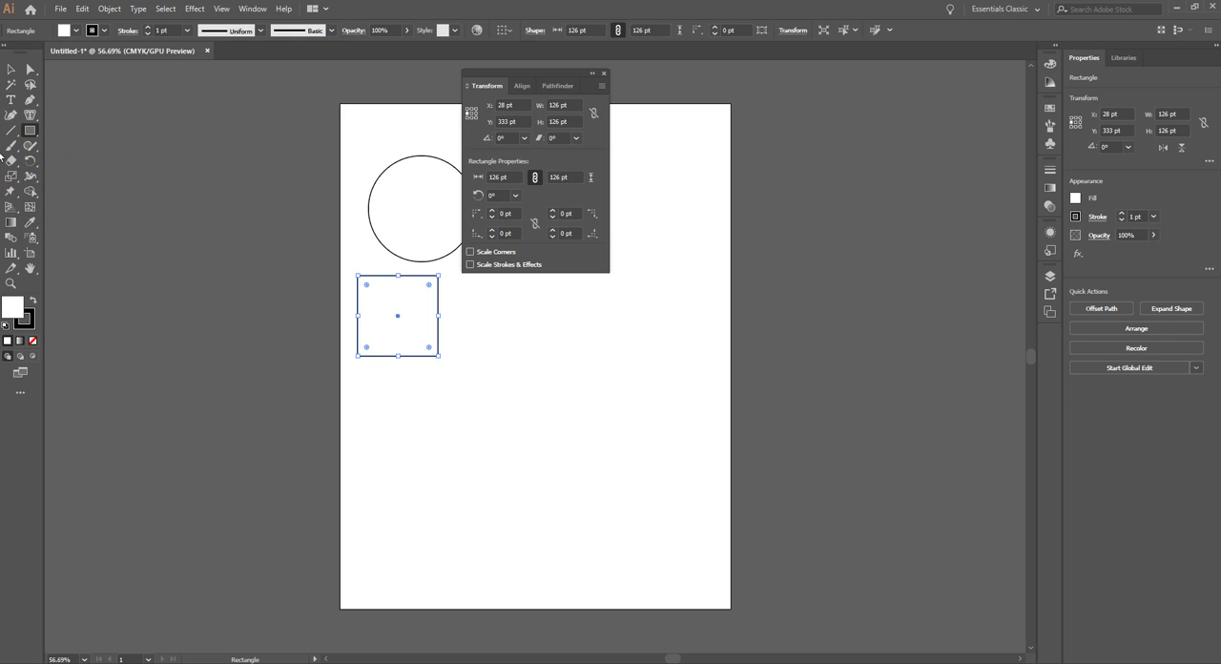
Step: Draw a spiral about 198 by 168 pt on the artboard beside the square and dismiss the floating transform settings
left_click_drag(15, 138, 69, 160)
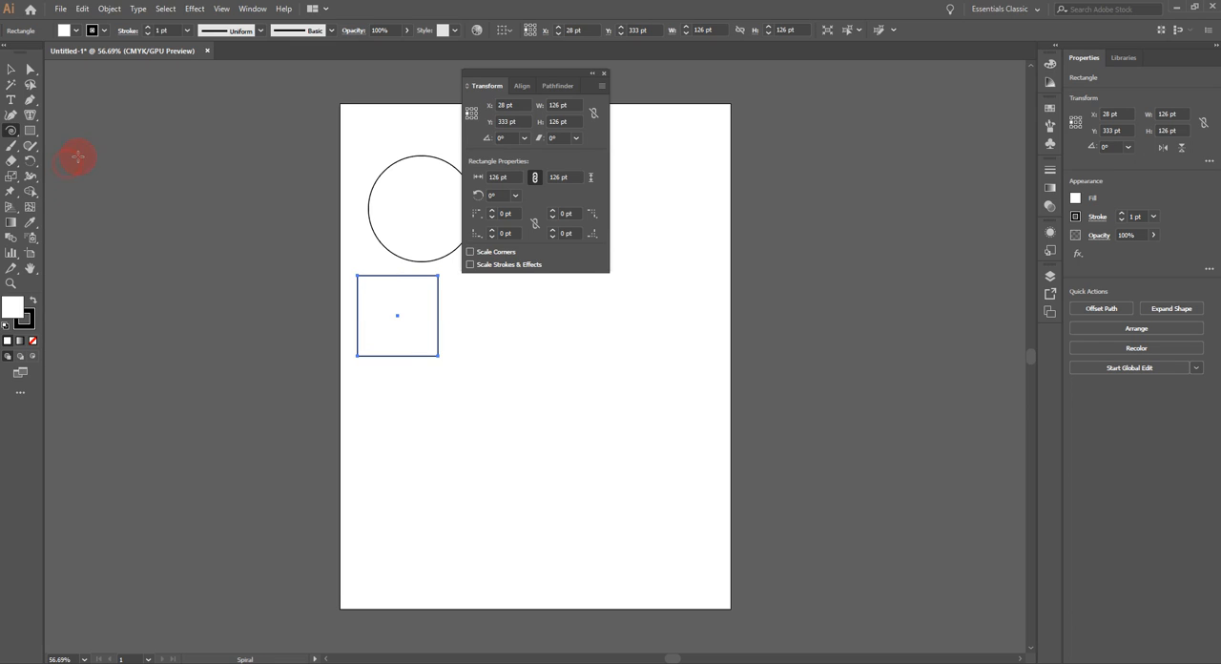
left_click_drag(539, 345, 599, 374)
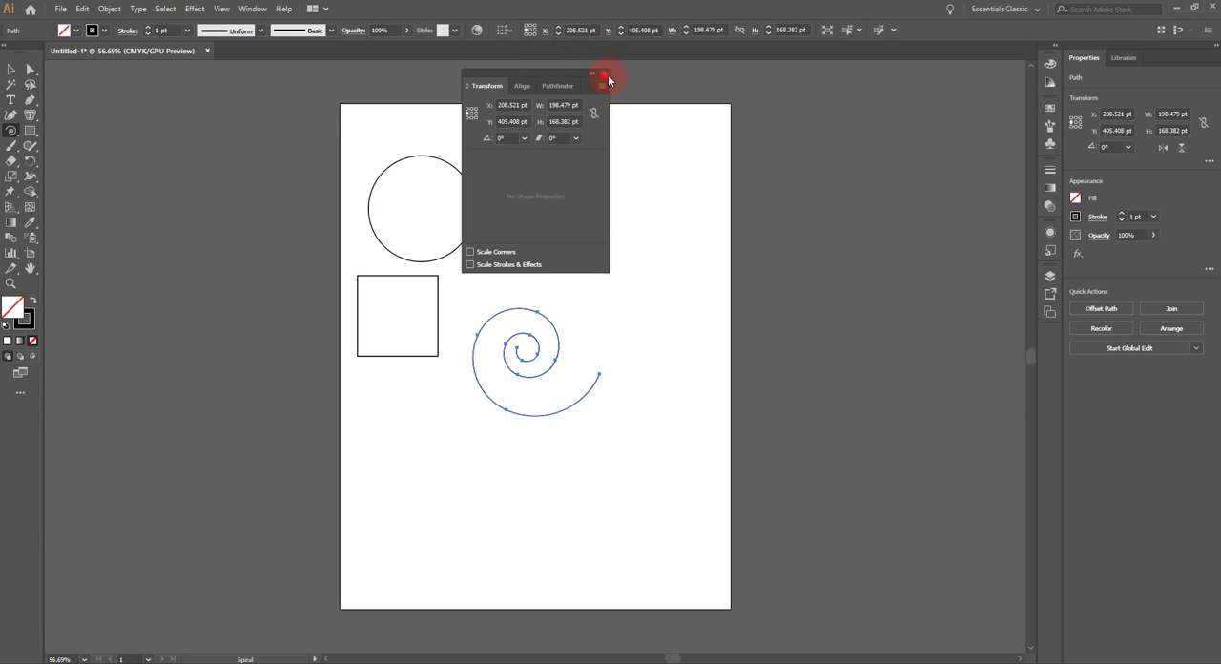
left_click(604, 76)
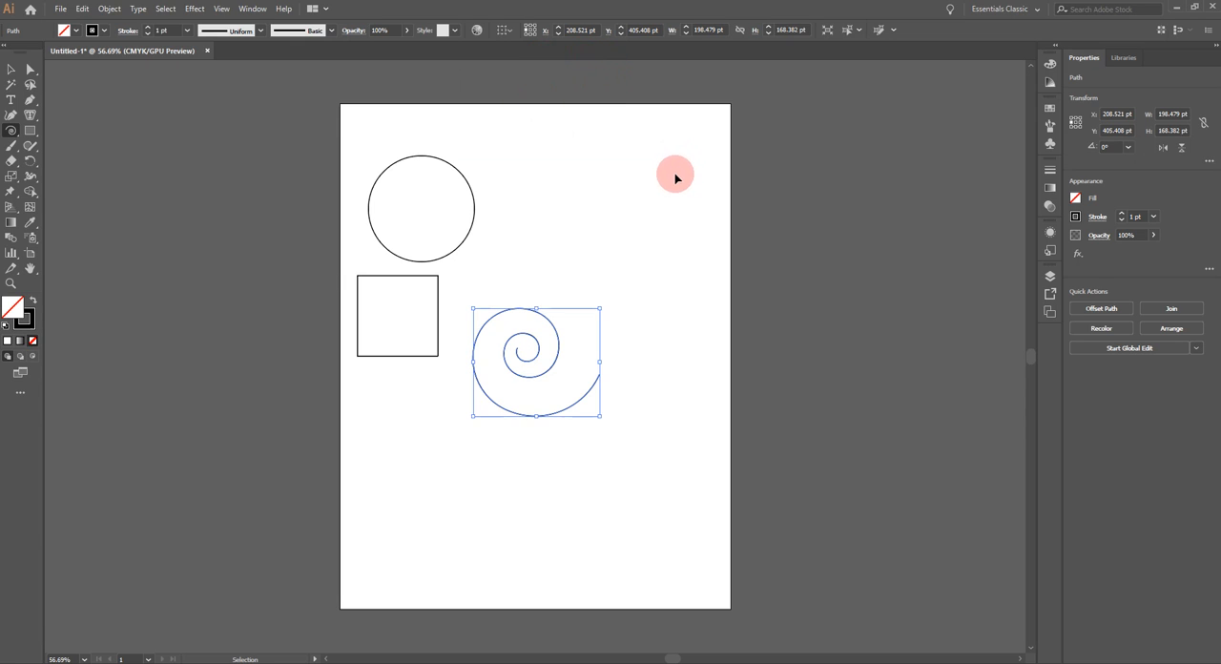
Step: Shift the circle, square and spiral together horizontally to an X position of 103 pt, then deselect them
key("ctrl+a")
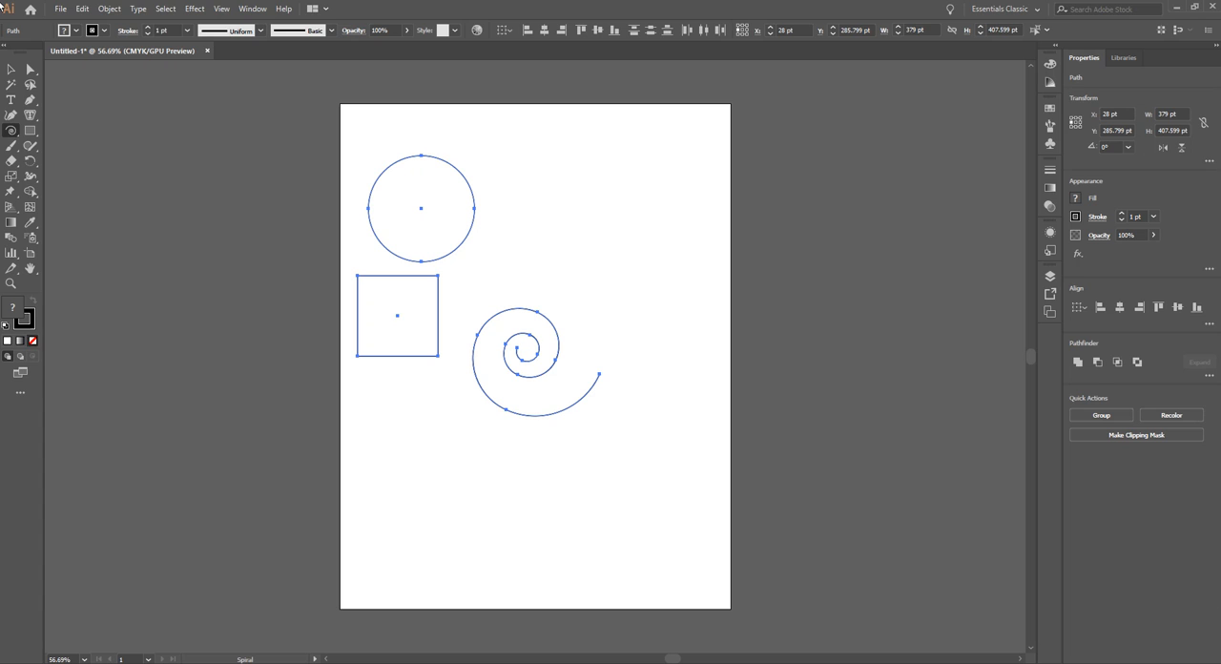
key("Right")
key("Right")
key("Right")
key("Right")
key("Right")
key("Right")
key("Right")
key("Right")
key("Right")
key("Right")
key("Right")
key("Right")
key("Right")
key("Right")
key("Right")
key("Right")
key("Right")
key("Right")
key("Right")
key("Right")
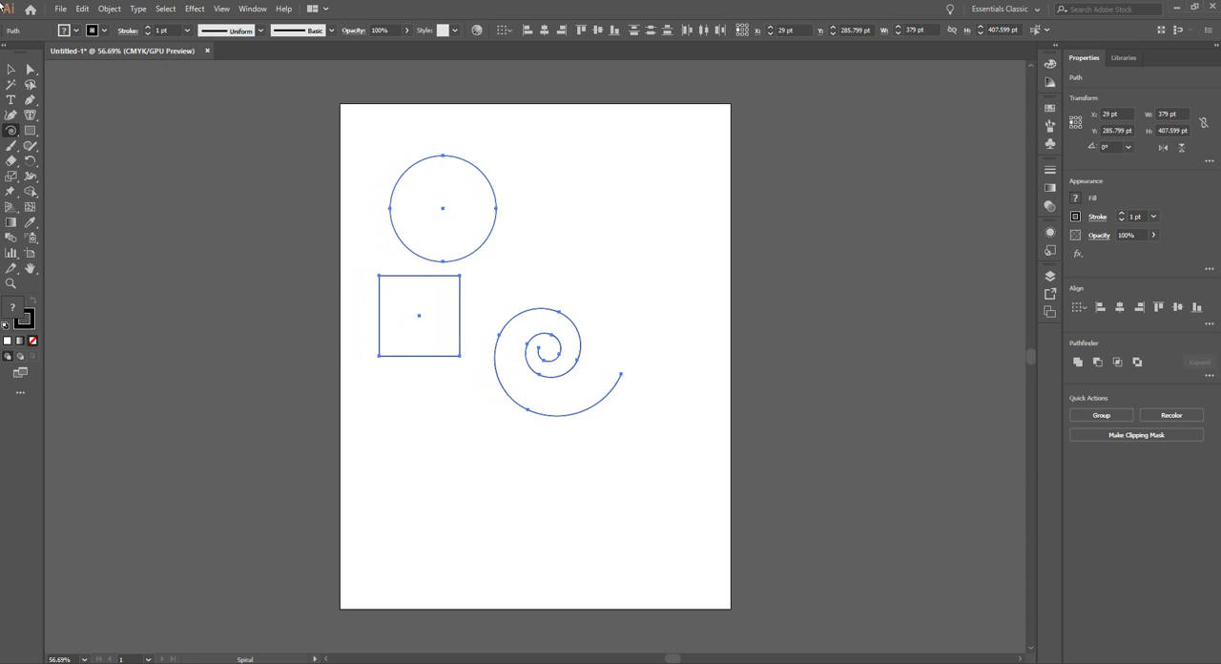
key("Right")
key("Right")
key("Right")
key("Right")
key("Right")
key("Right")
key("Right")
key("Right")
key("Right")
key("Right")
key("Right")
key("Right")
key("Right")
key("Right")
key("Right")
key("Right")
key("Right")
key("Right")
key("Right")
key("Right")
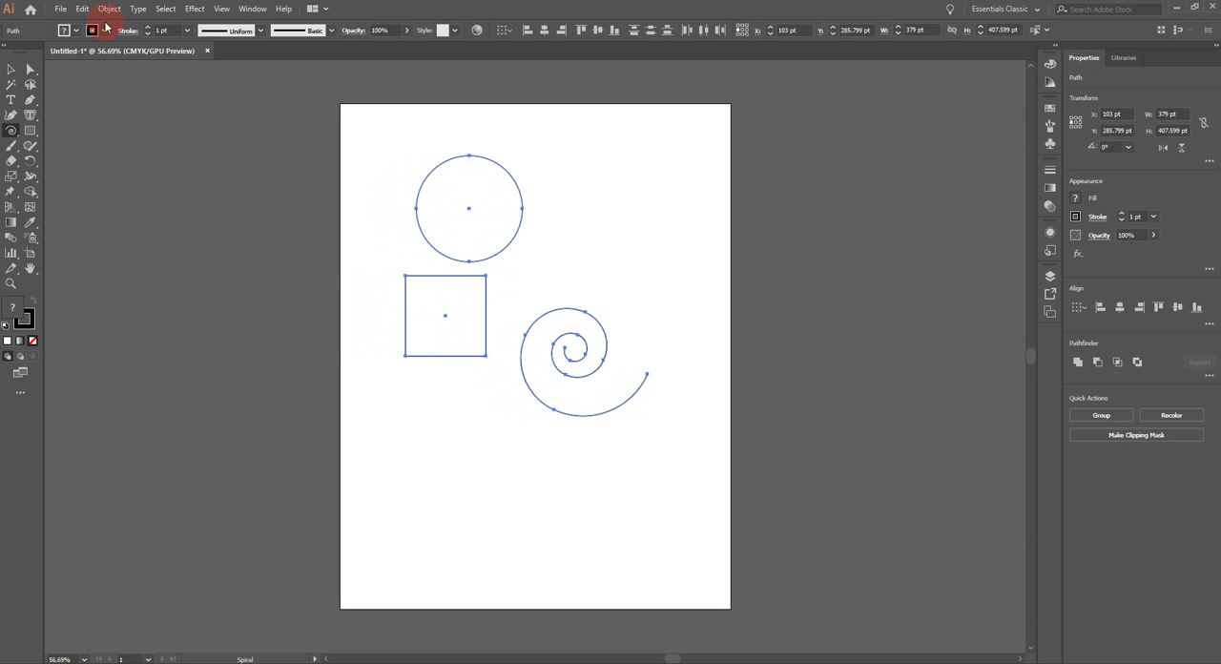
left_click(11, 70)
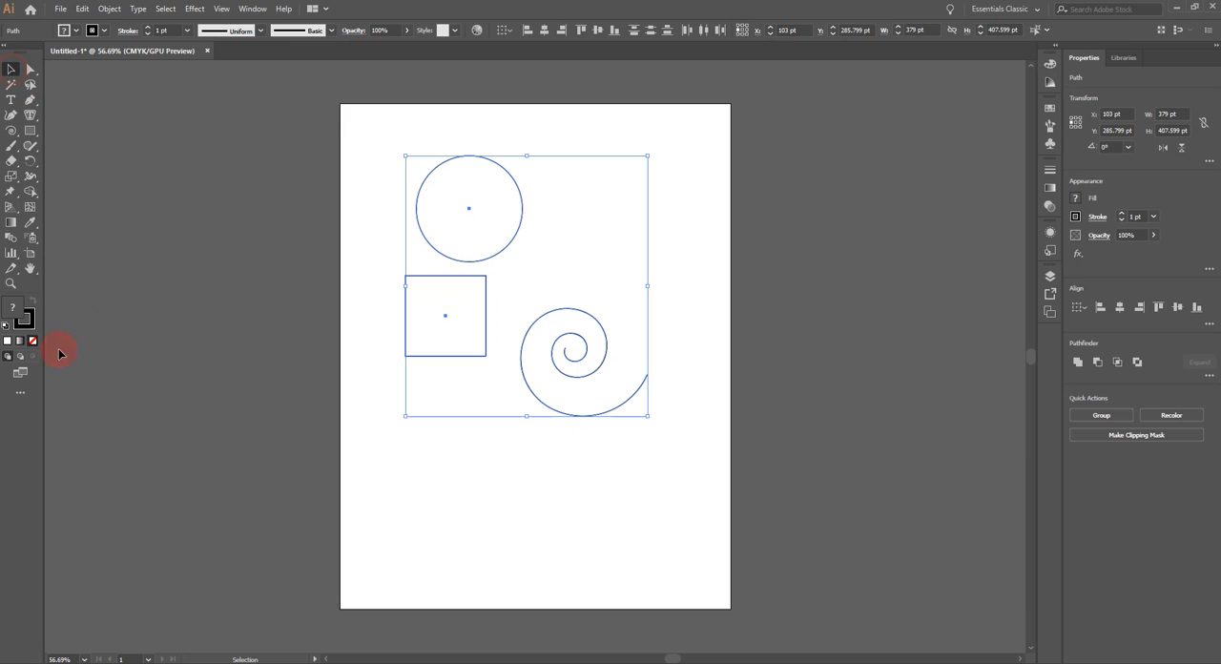
left_click(439, 496)
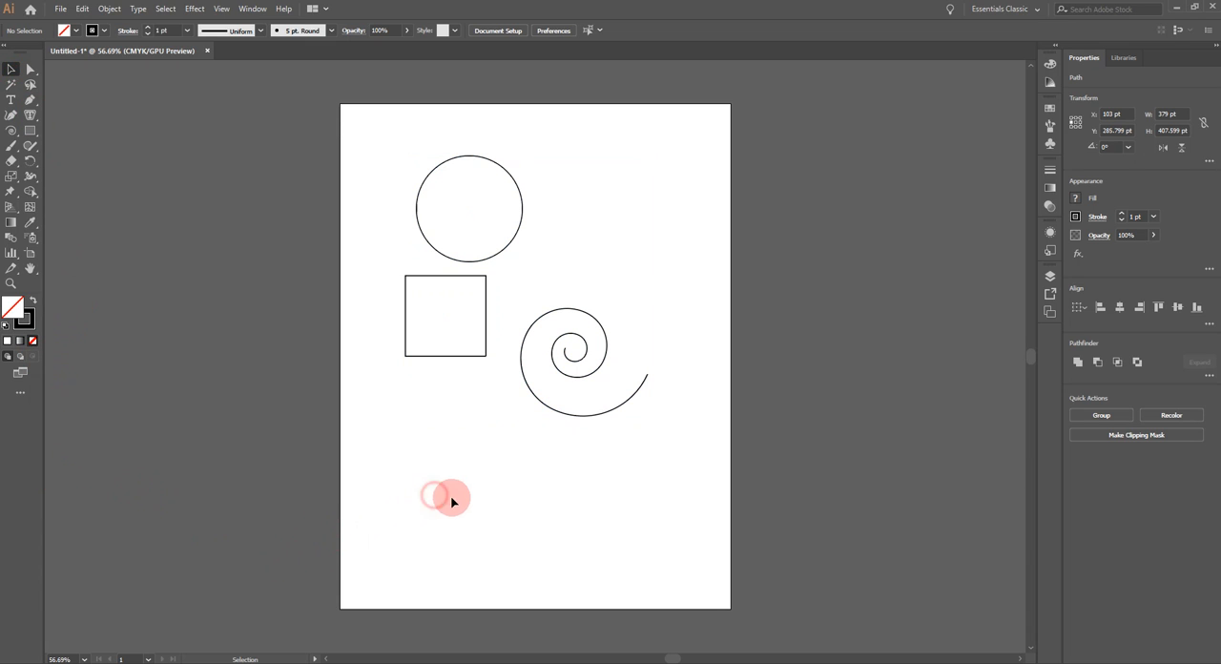
Step: Make the stroke colour active and apply Width Profile 1 to the circle's stroke
left_click(30, 324)
left_click(32, 325)
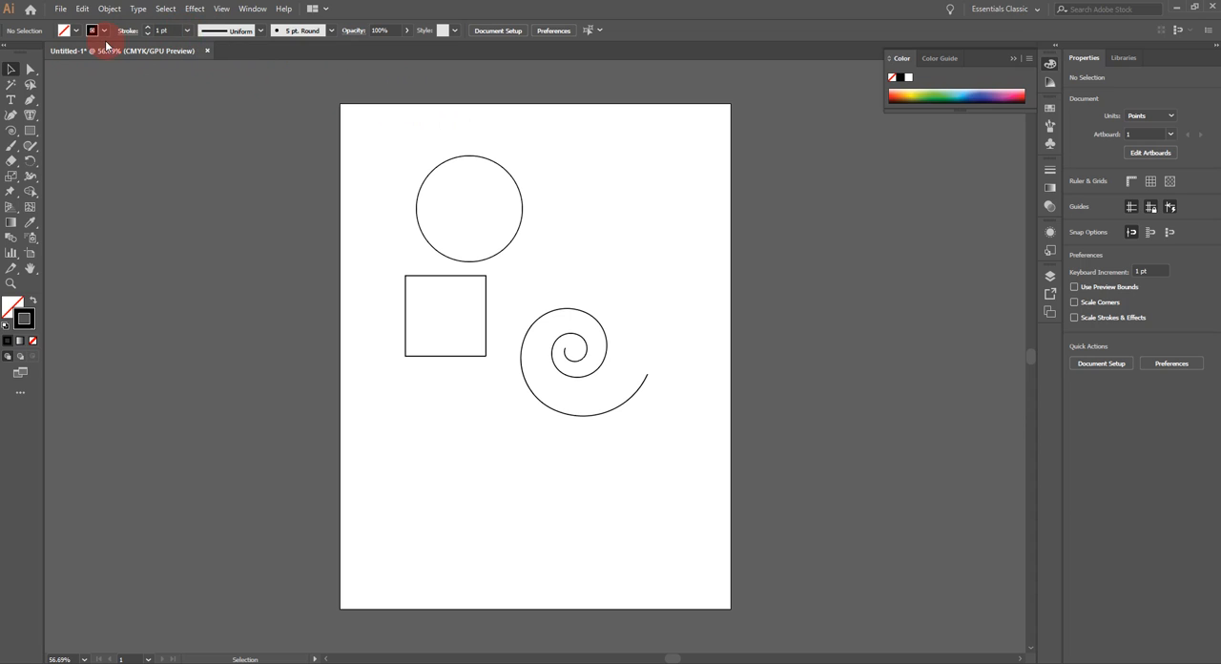
left_click(487, 159)
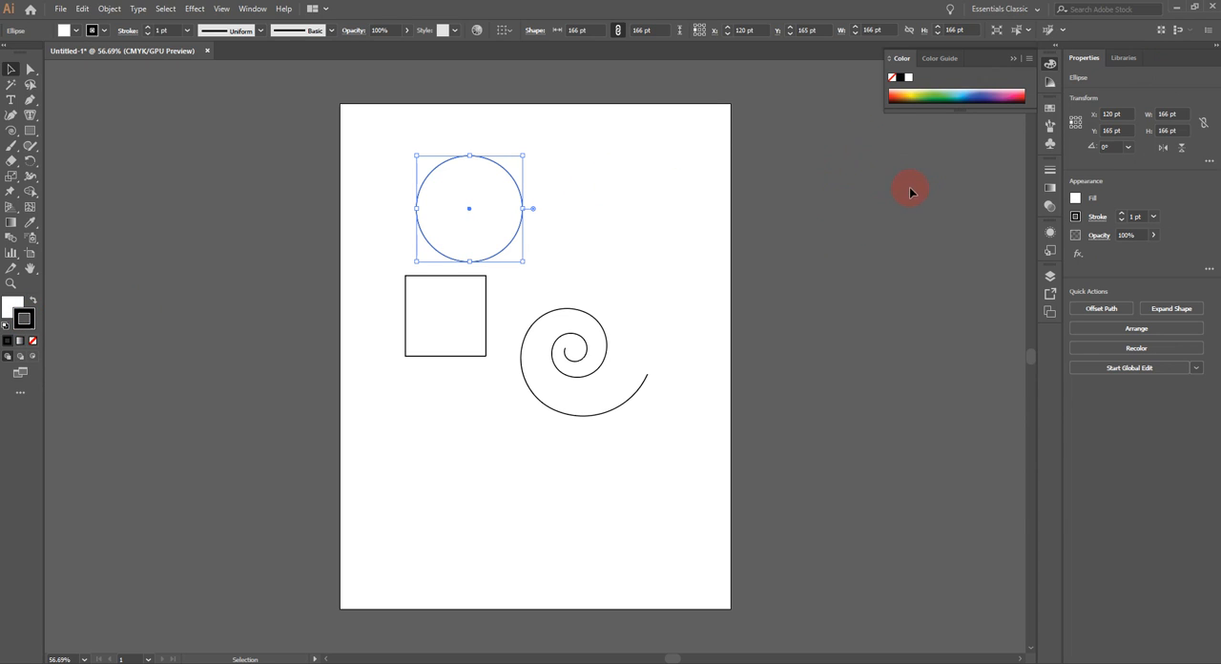
left_click(262, 34)
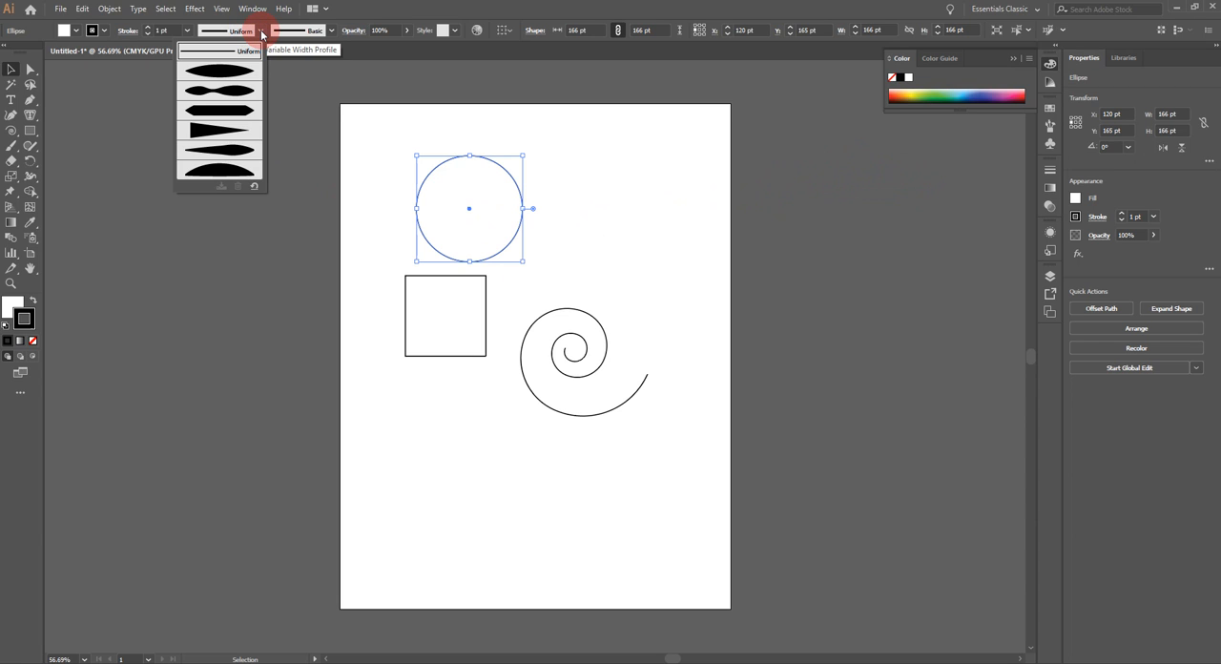
left_click(233, 73)
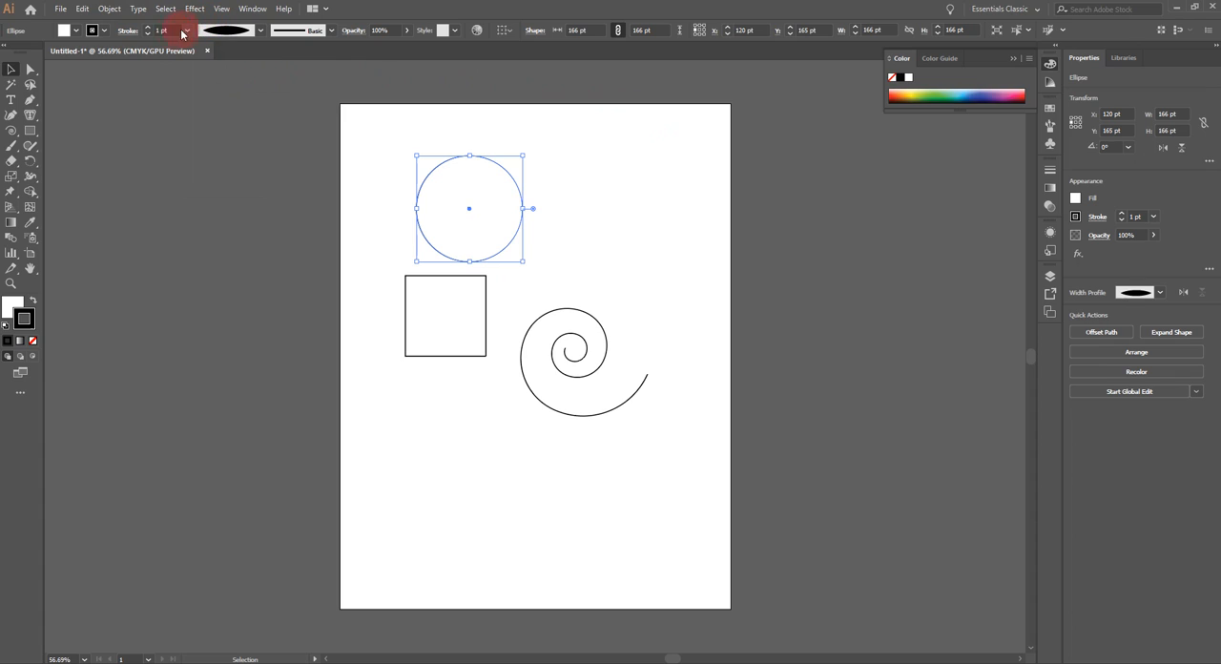
Step: Increase the circle's stroke weight to 9 pt
left_click(148, 30)
left_click(148, 29)
left_click(148, 30)
left_click(148, 30)
left_click(147, 29)
left_click(148, 29)
left_click(148, 29)
left_click(148, 29)
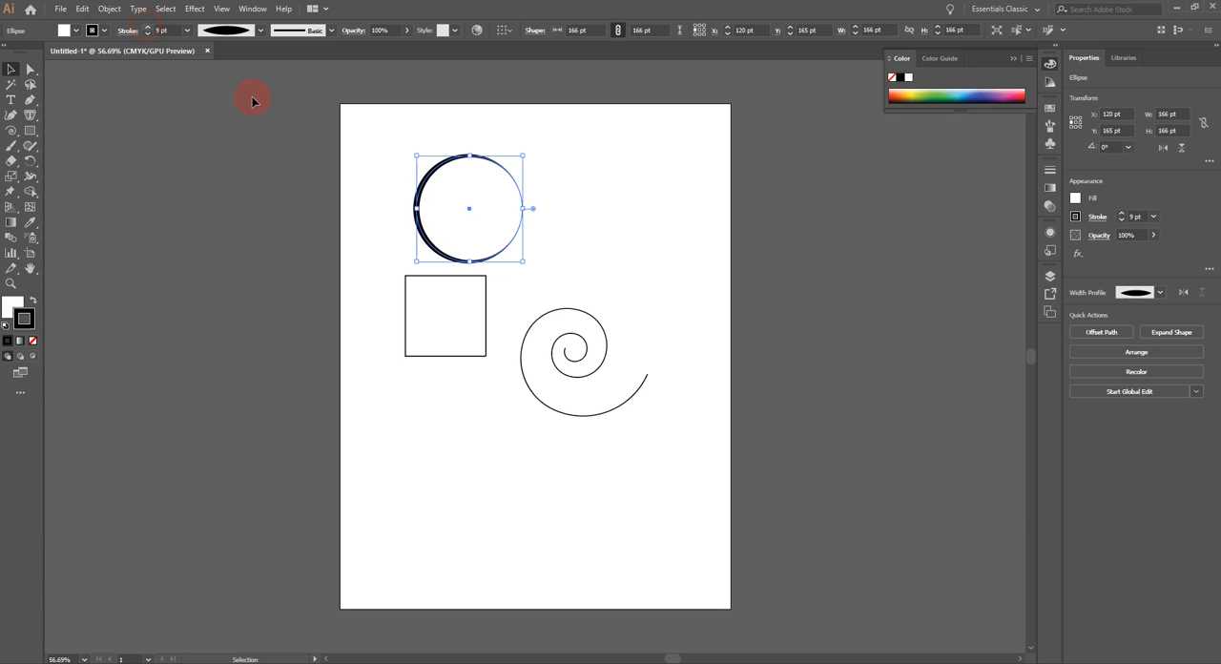
Step: Set the stroke weight of the circle, square and spiral together to 7 pt
left_click_drag(361, 131, 715, 506)
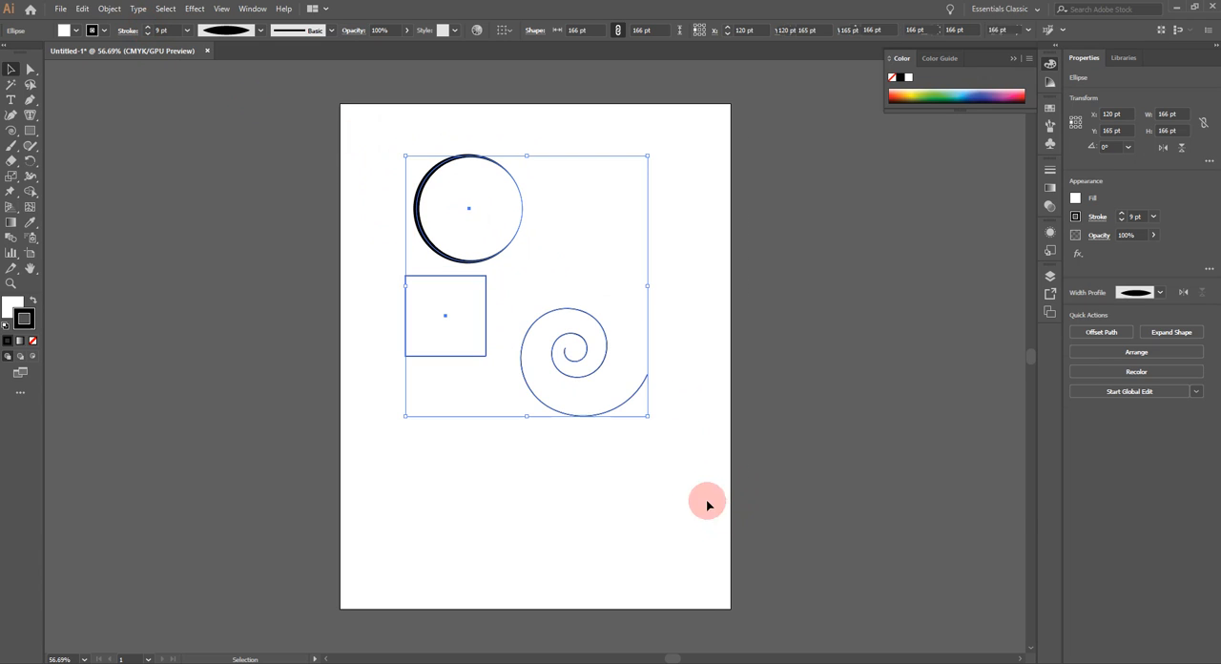
left_click(188, 31)
left_click(213, 146)
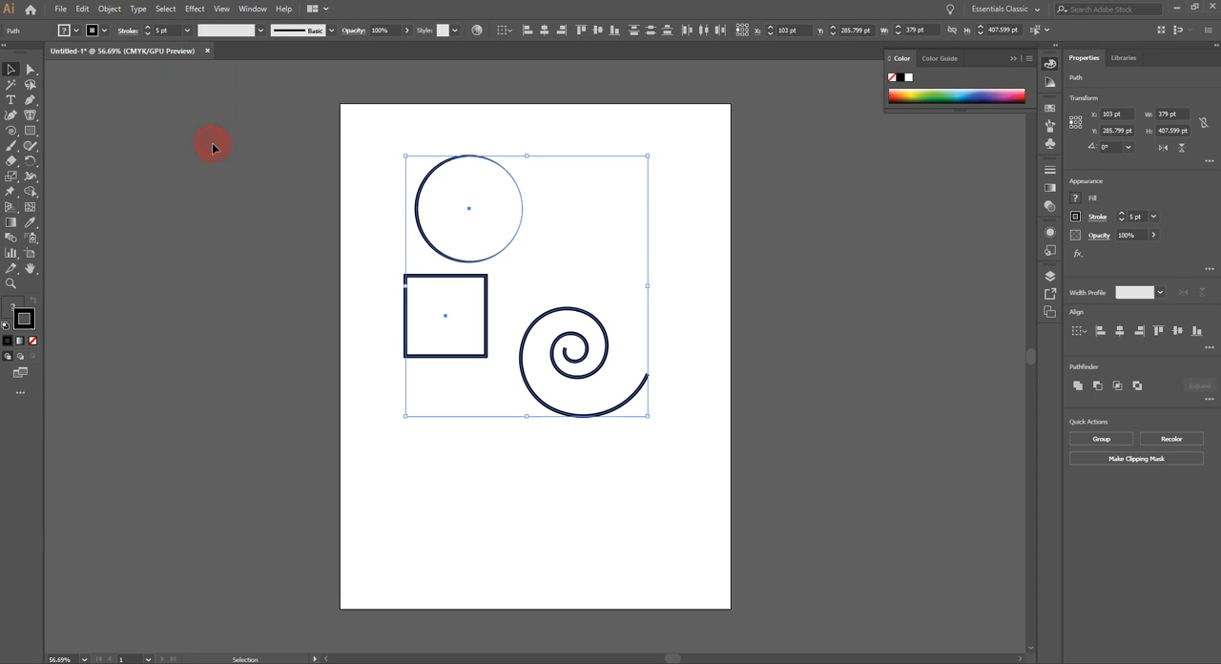
left_click(187, 32)
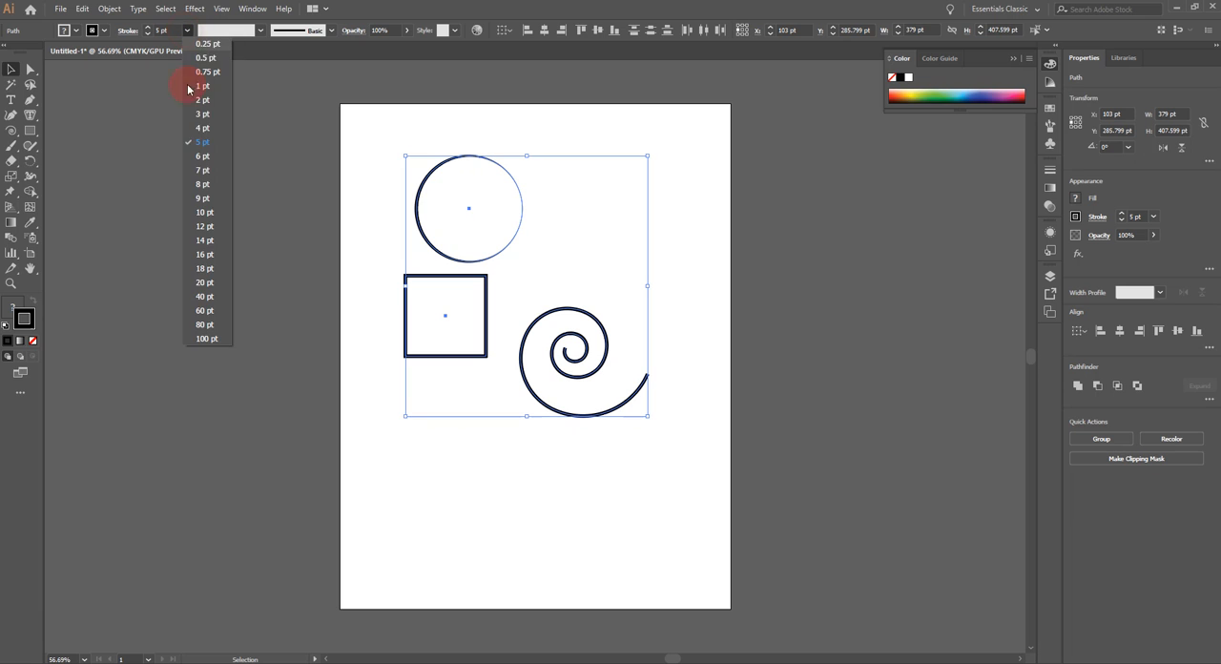
left_click(208, 169)
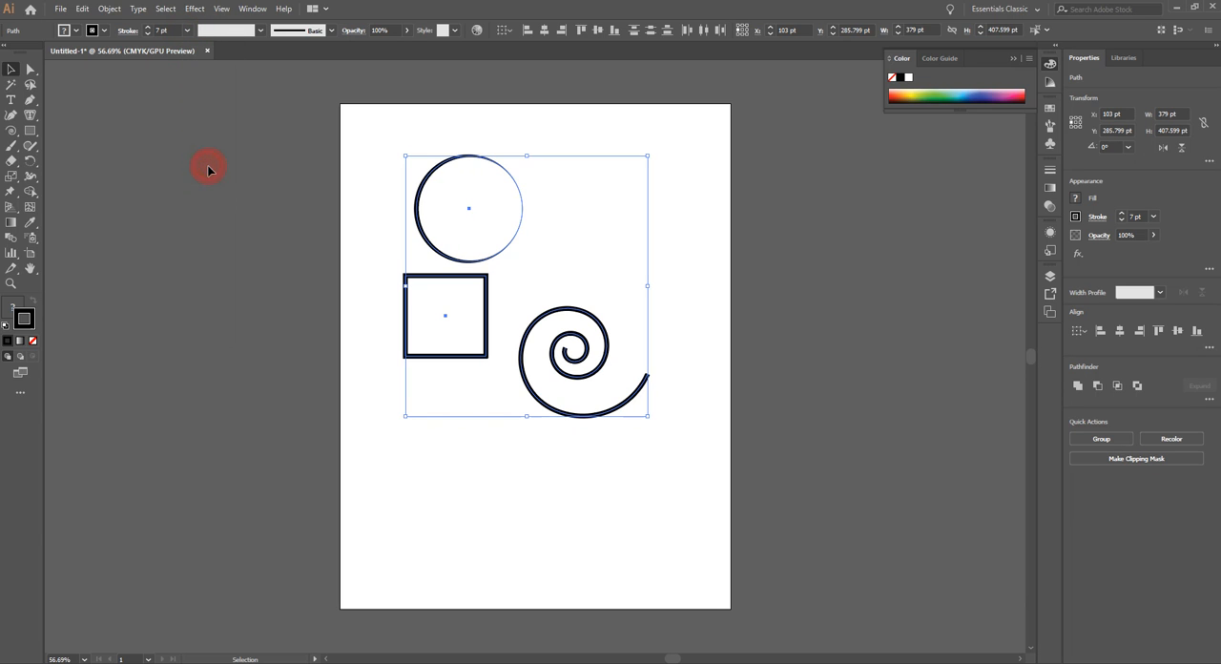
Step: Move the spiral and the square separately to the lower part of the artboard, leaving the circle where it is
left_click(578, 494)
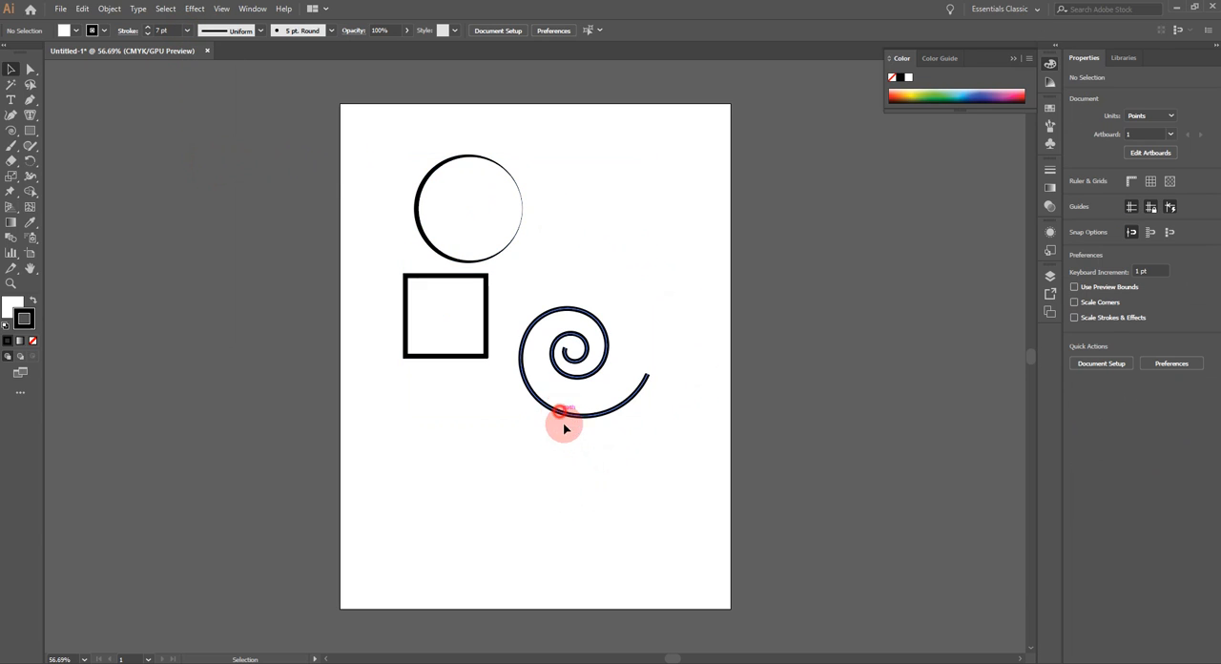
left_click_drag(562, 420, 591, 503)
left_click_drag(441, 360, 437, 493)
Step: Try the double-bulge width profile on the circle's stroke, followed by the flat profile with short tapered ends
left_click_drag(402, 142, 538, 272)
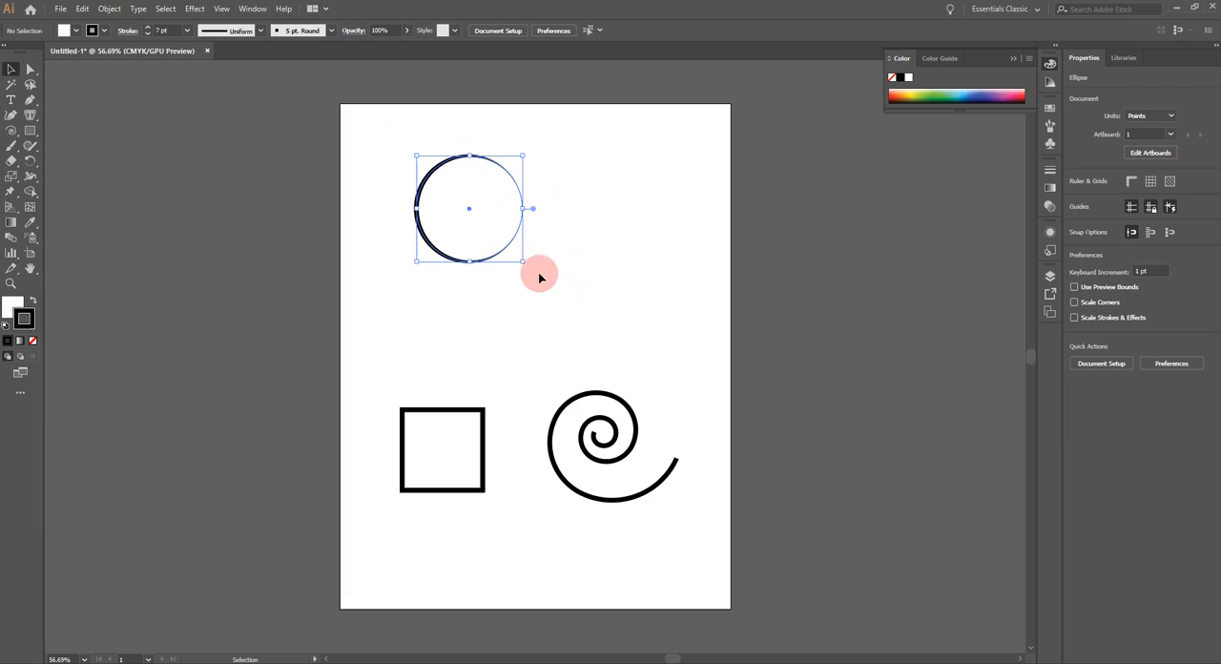
left_click(264, 31)
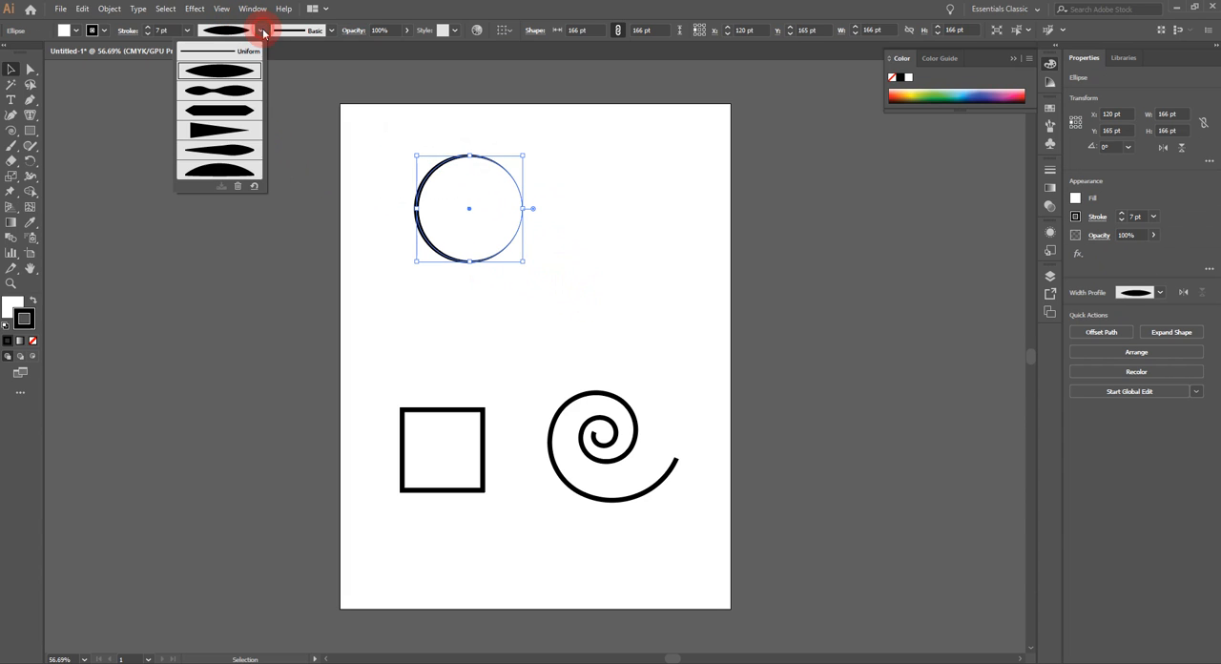
left_click(238, 89)
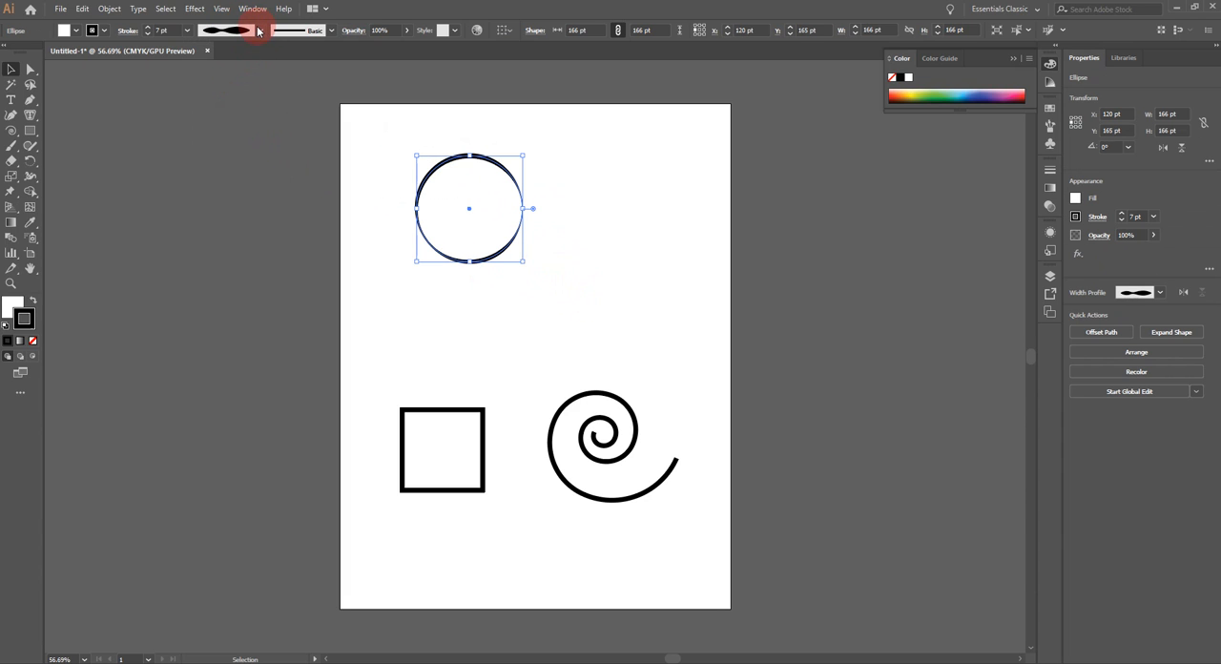
left_click(258, 31)
left_click(241, 110)
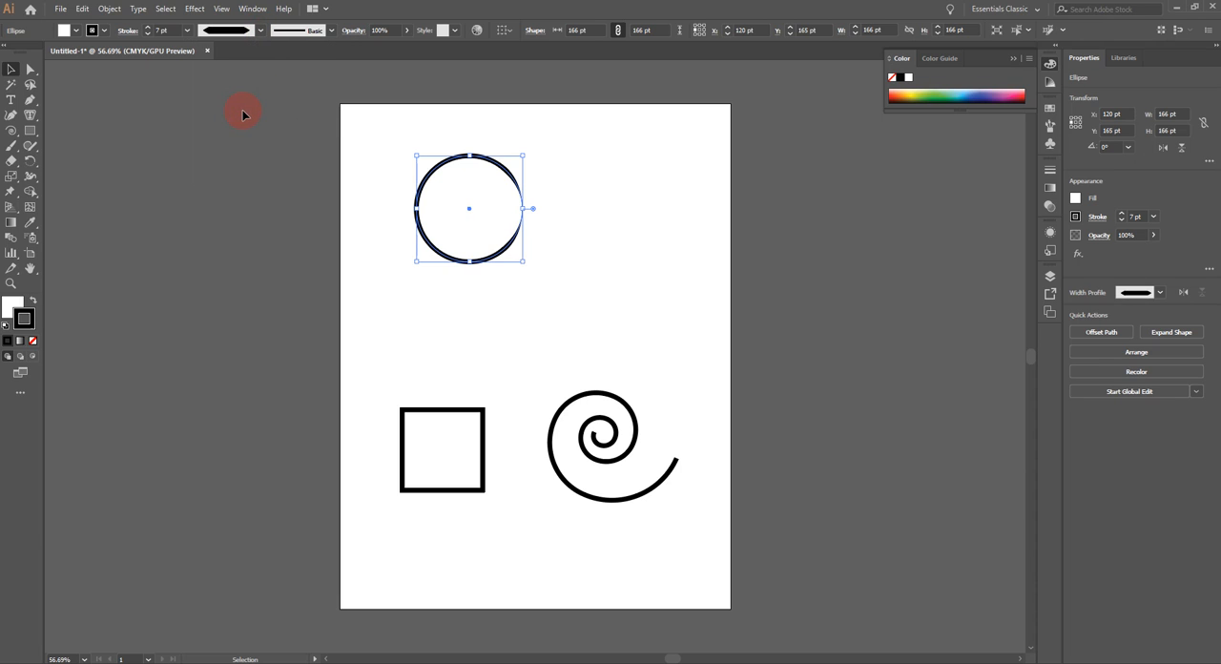
left_click(582, 182)
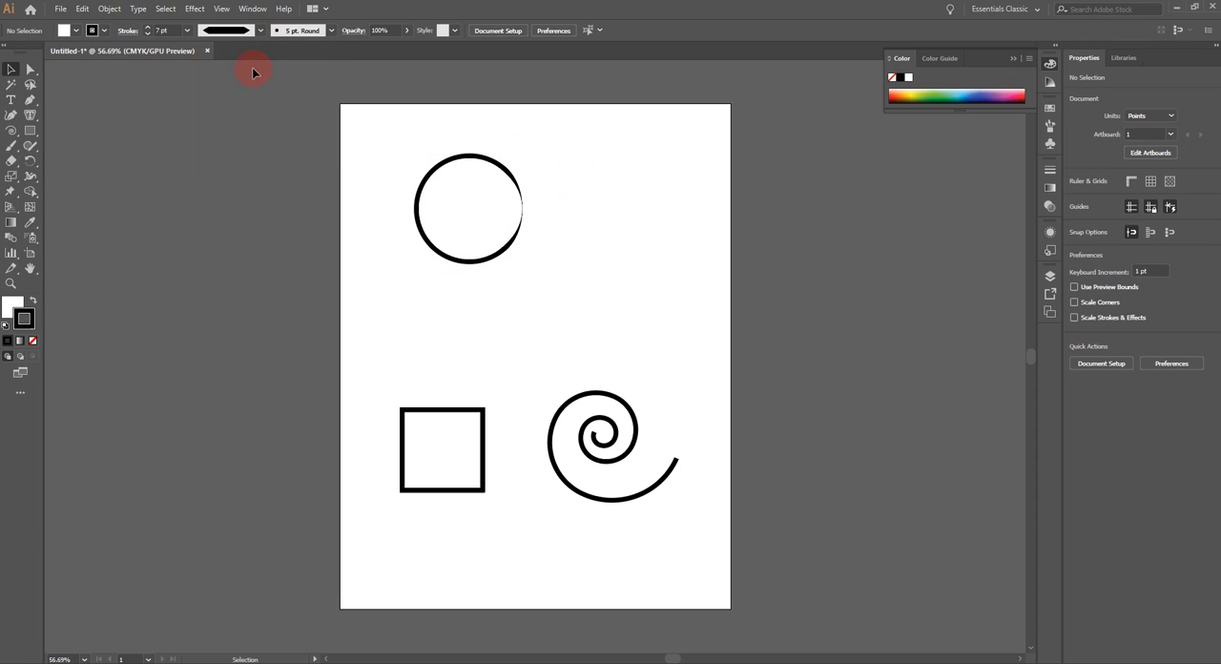
Step: Try the asymmetrical width profile that tapers to a long point on the circle's stroke
left_click_drag(353, 138, 597, 315)
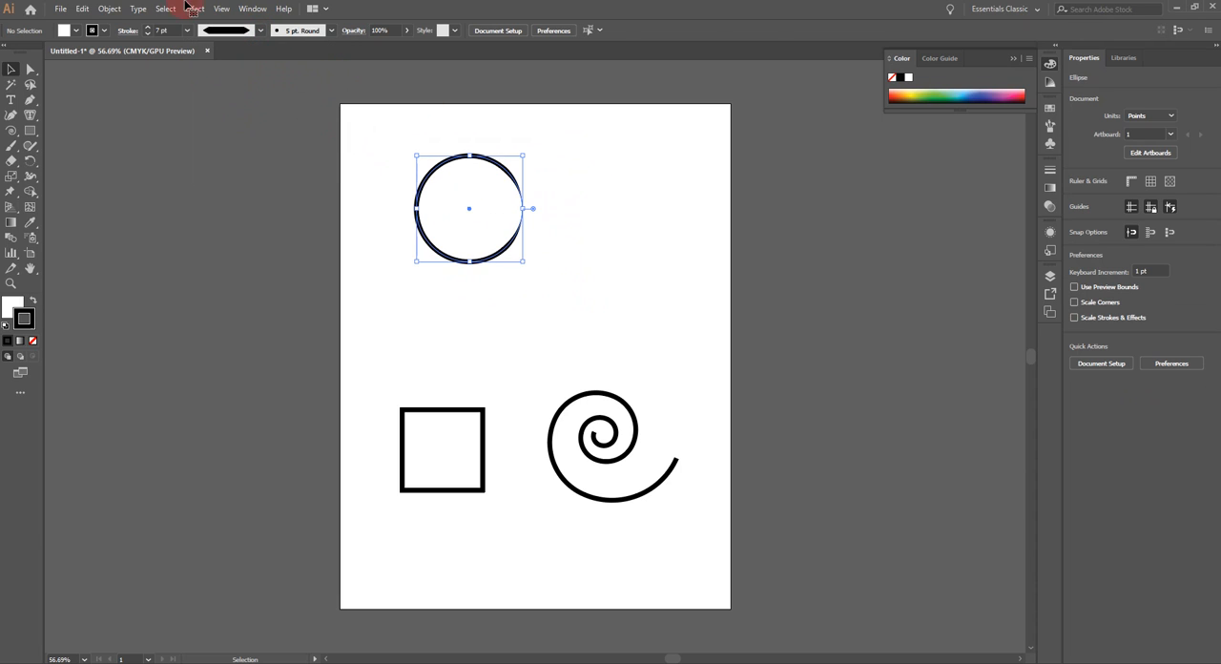
left_click(261, 34)
left_click(241, 153)
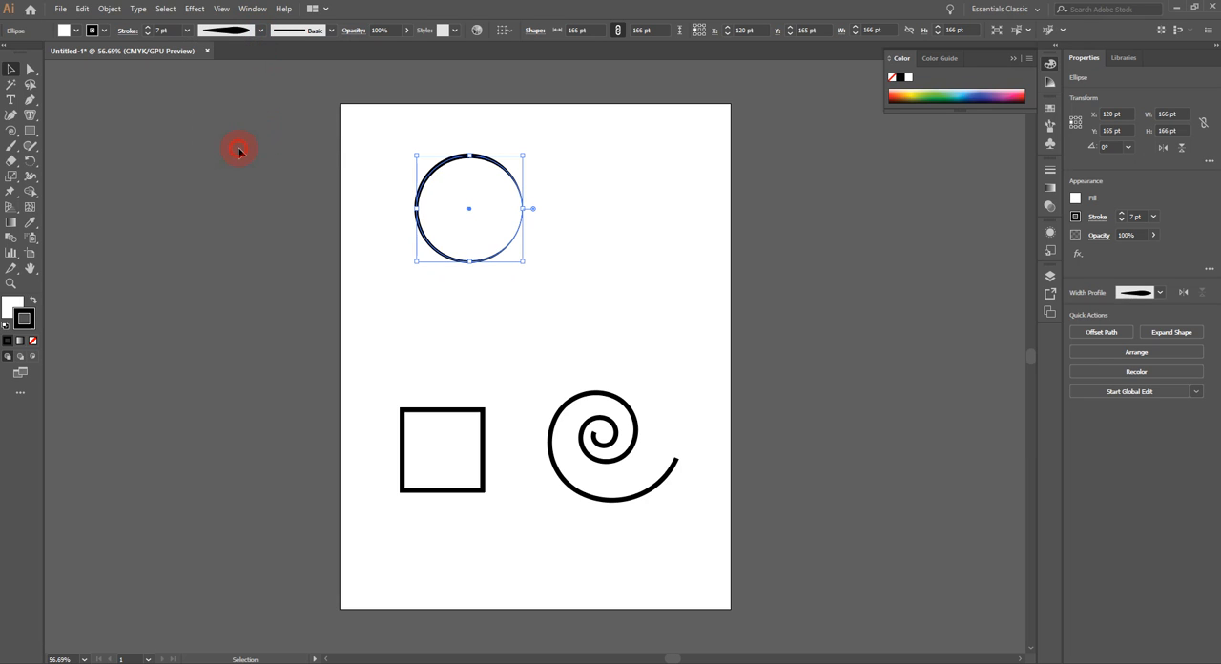
left_click(598, 196)
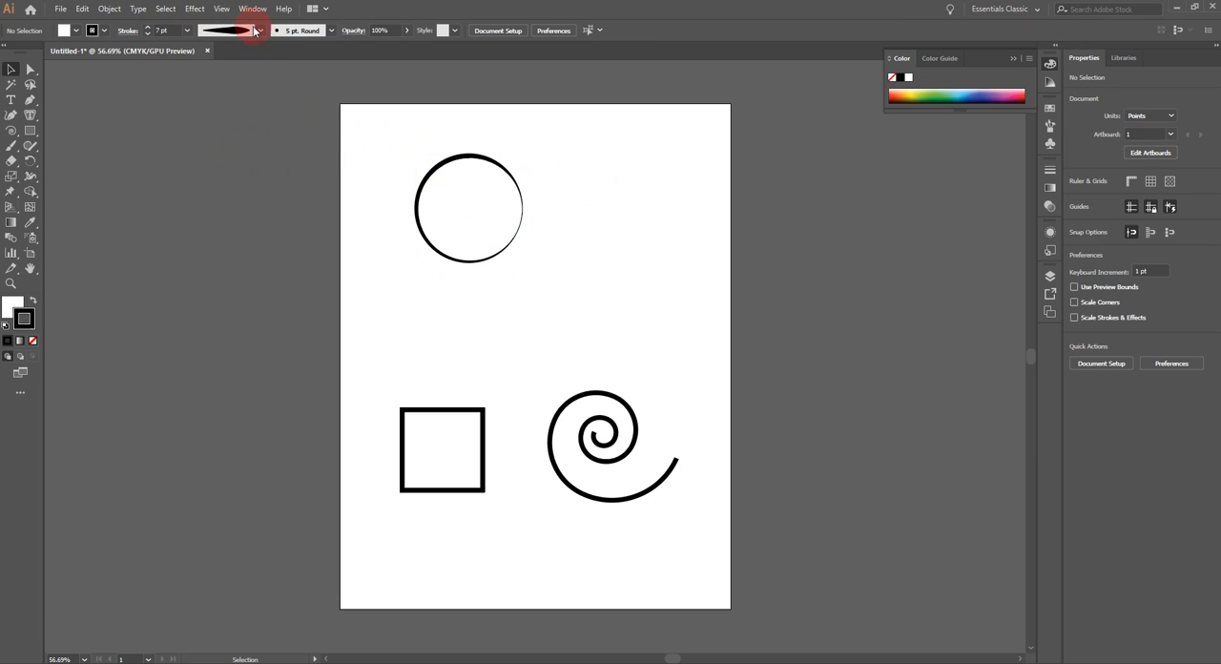
Step: Apply the one-sided dome-shaped width profile to the circle's stroke and deselect the circle
left_click_drag(385, 136, 565, 296)
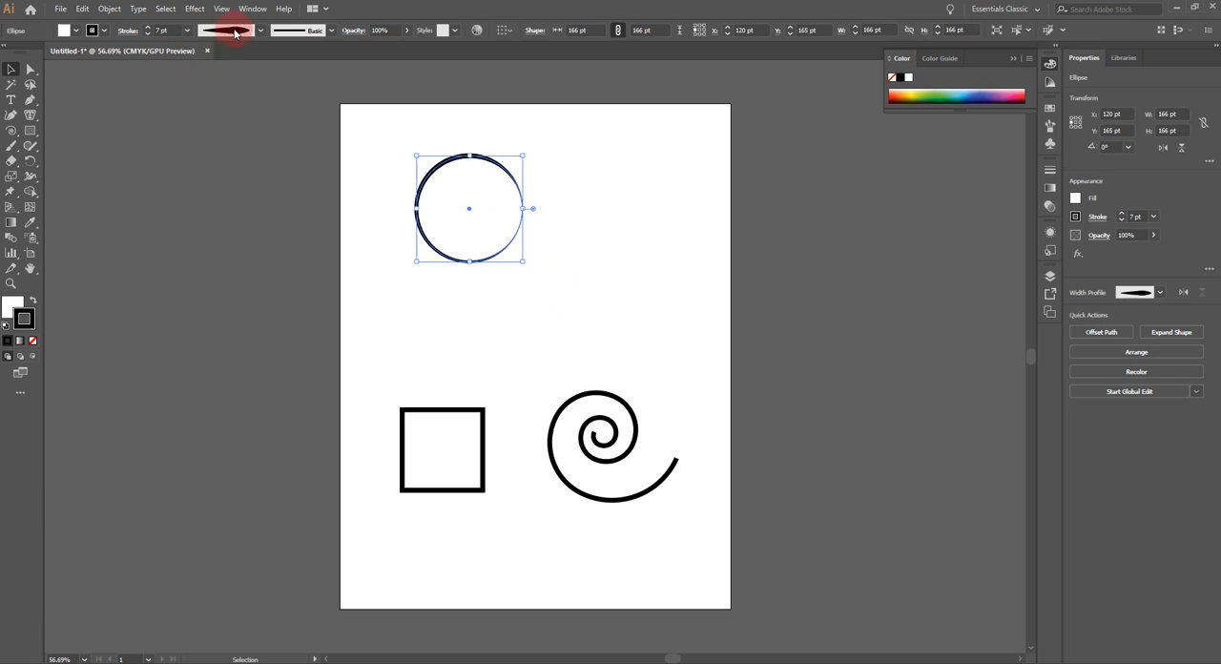
left_click(260, 33)
left_click(237, 172)
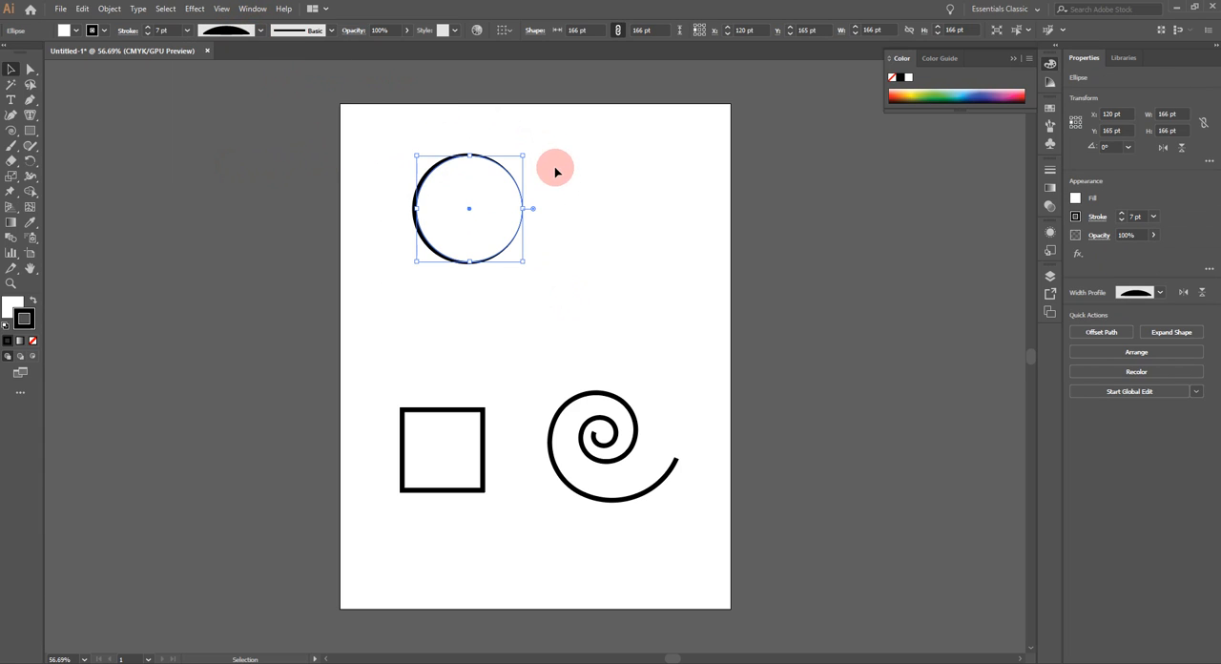
left_click(624, 216)
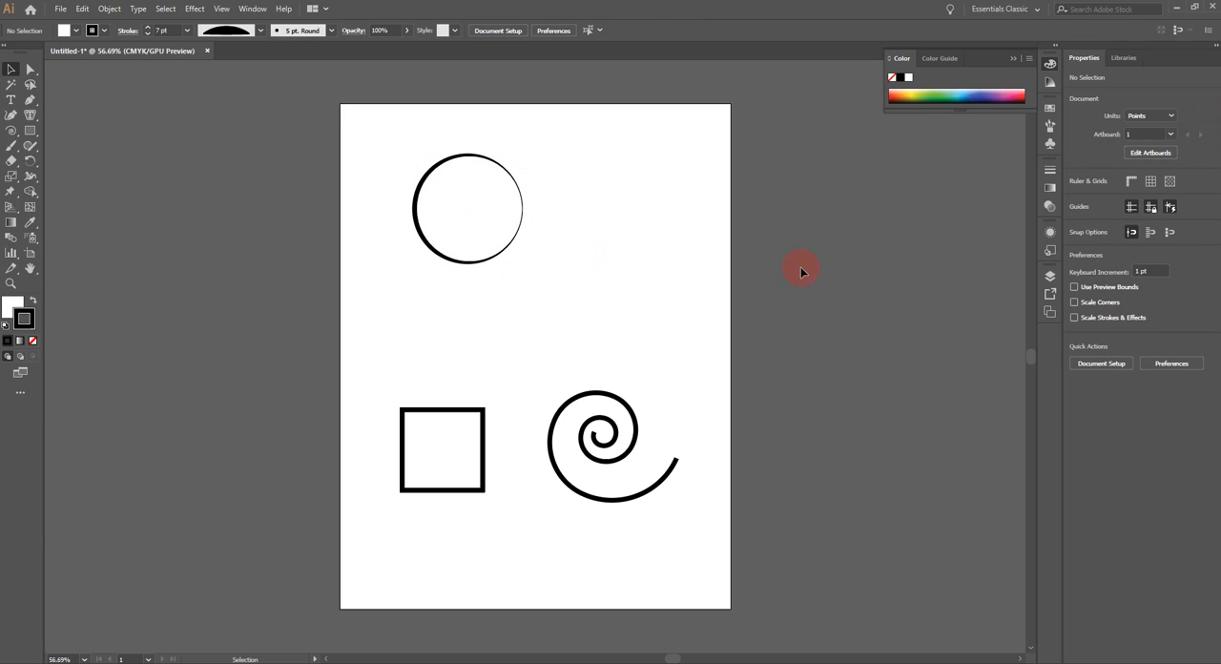
Step: Show the Brushes collection and detach it so that it floats beside the artboard
left_click(1050, 131)
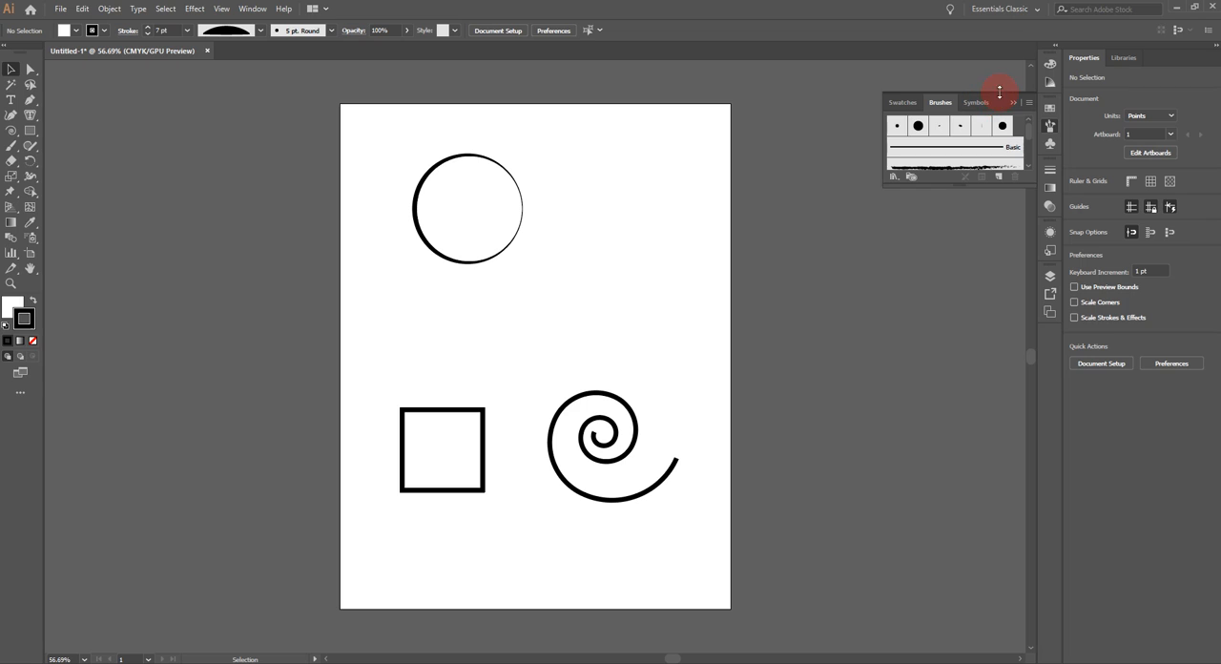
mouse_move(940, 102)
left_mouse_down()
mouse_move(733, 271)
mouse_move(768, 239)
left_mouse_up()
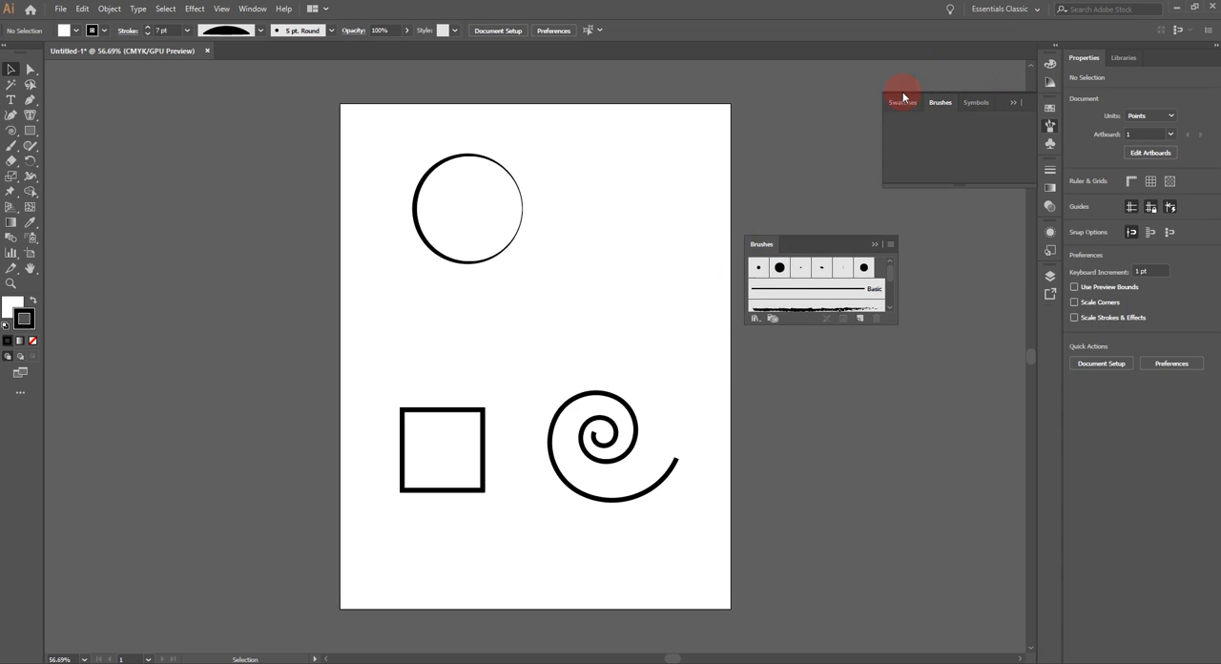
Step: Collapse the docked Symbols group, then move the floating Brushes collection up beside the artboard and enlarge it to show every brush
left_click(1017, 103)
left_click_drag(846, 233, 873, 148)
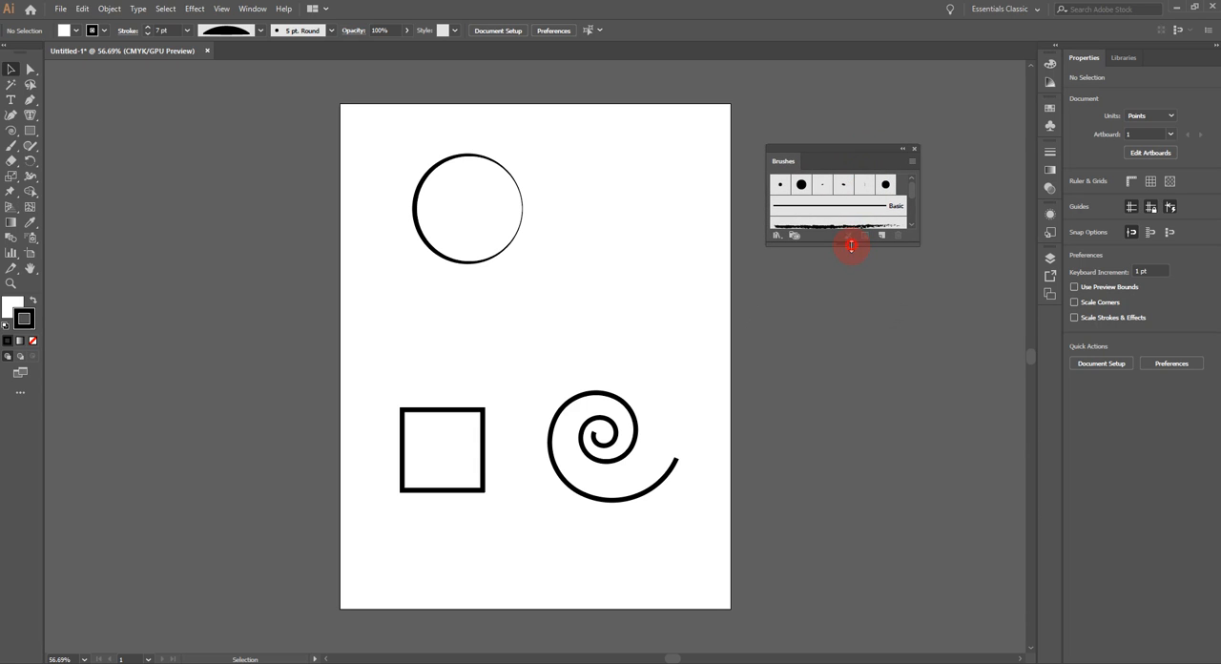
mouse_move(851, 246)
left_mouse_down()
mouse_move(906, 458)
mouse_move(944, 458)
left_mouse_up()
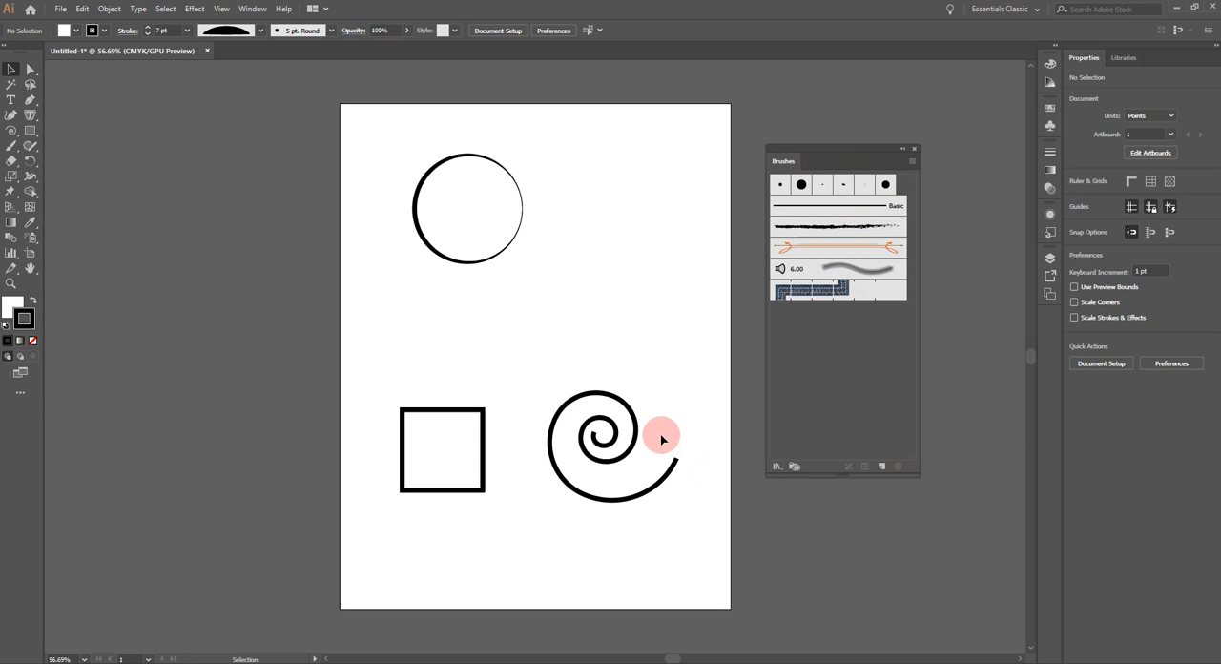
Step: Try the rough black charcoal-style brush on the circle's stroke and deselect the circle
left_click(834, 229)
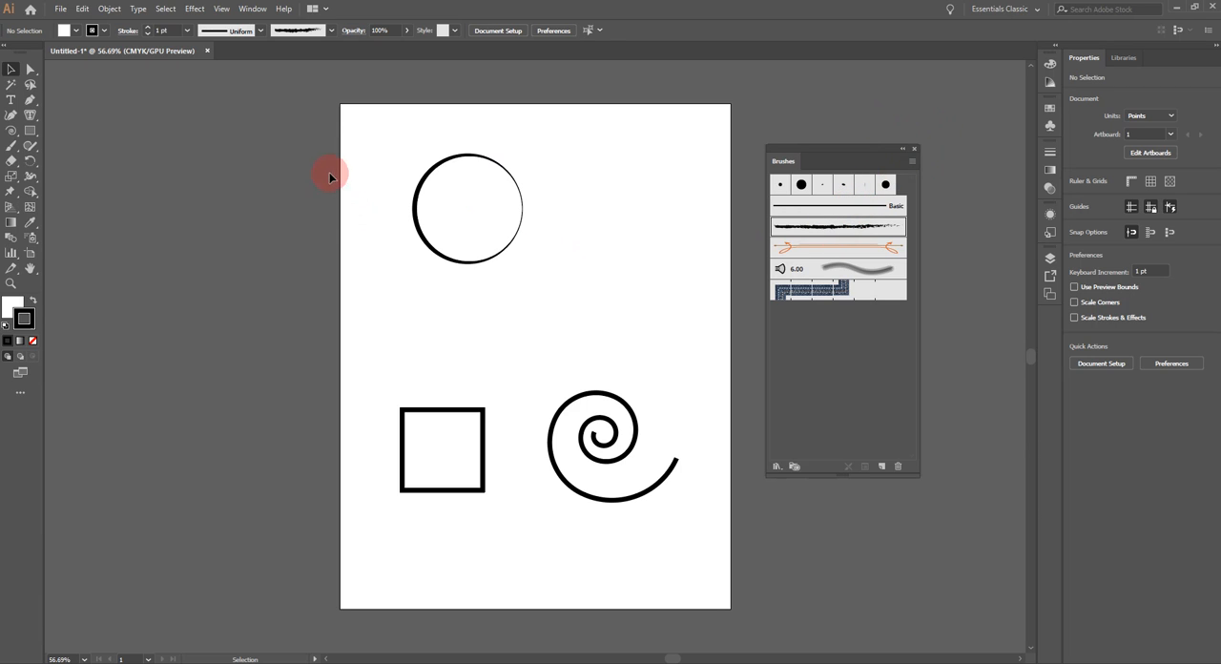
mouse_move(376, 138)
left_mouse_down()
mouse_move(494, 202)
mouse_move(593, 296)
left_mouse_up()
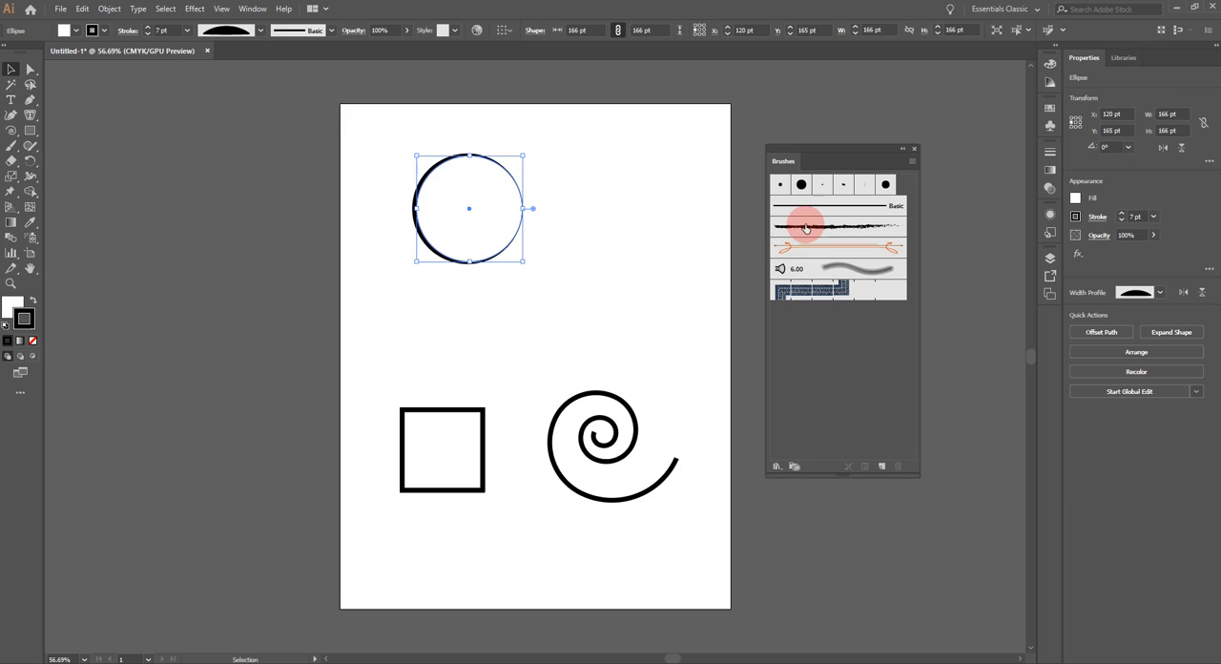
left_click(812, 226)
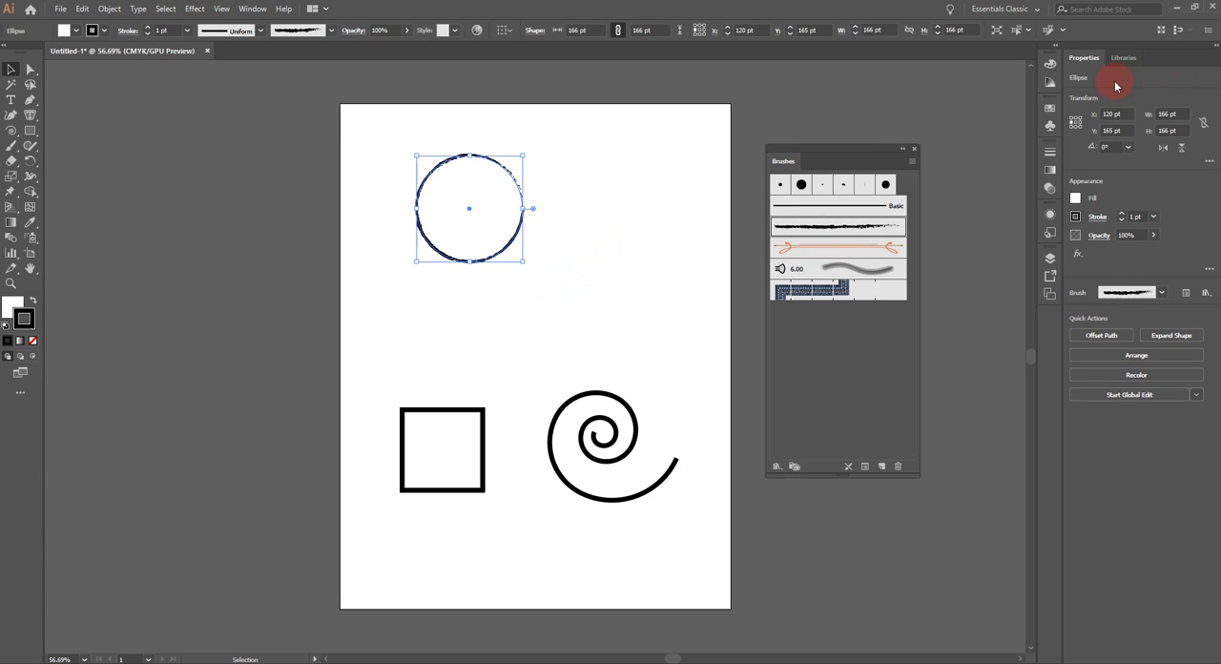
left_click(573, 243)
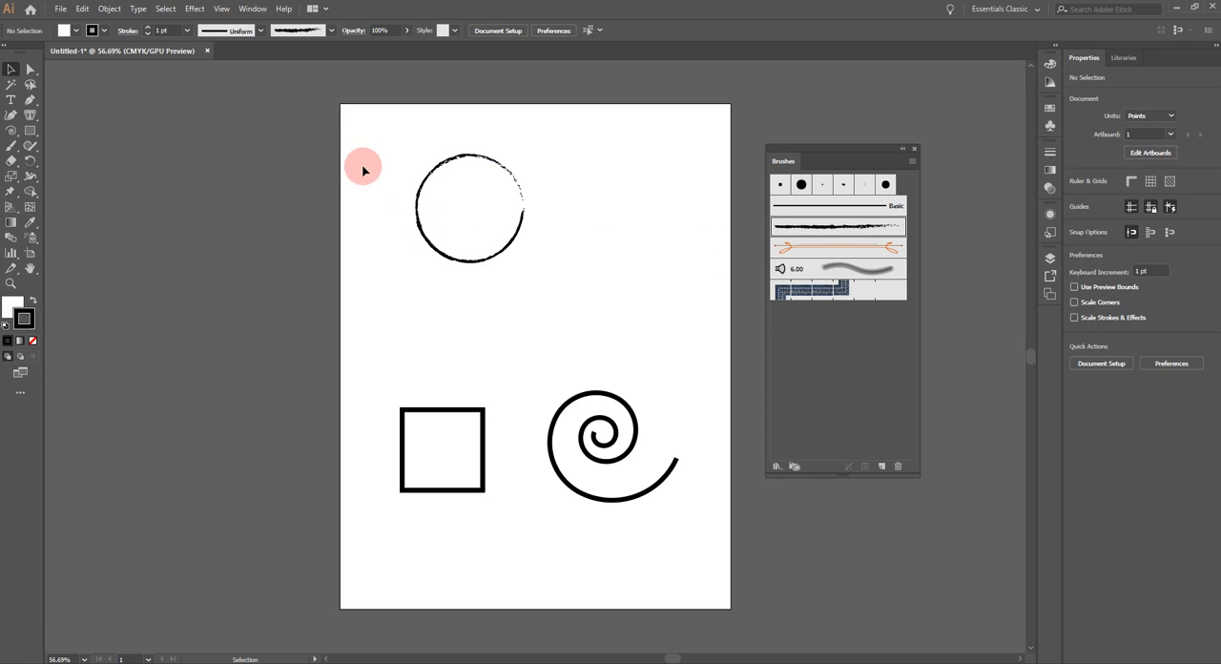
Step: Try the grey 6.00 bristle brush on the circle's stroke and deselect the circle
mouse_move(380, 150)
left_mouse_down()
mouse_move(571, 241)
mouse_move(574, 279)
left_mouse_up()
left_click(830, 268)
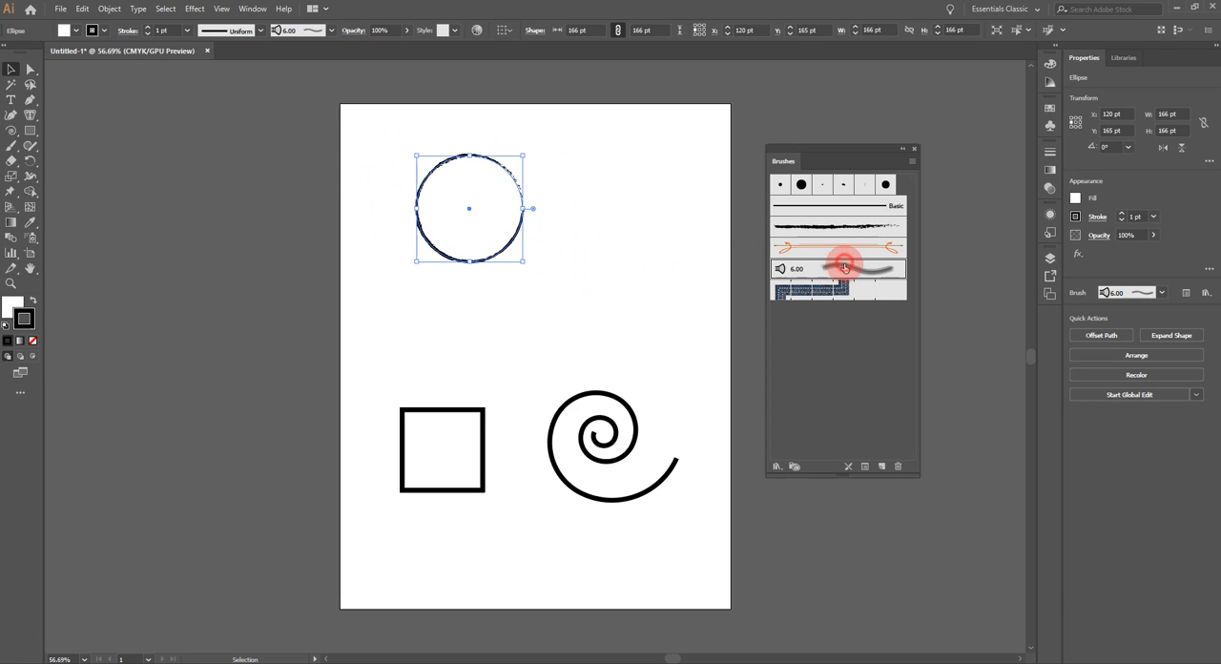
left_click(578, 290)
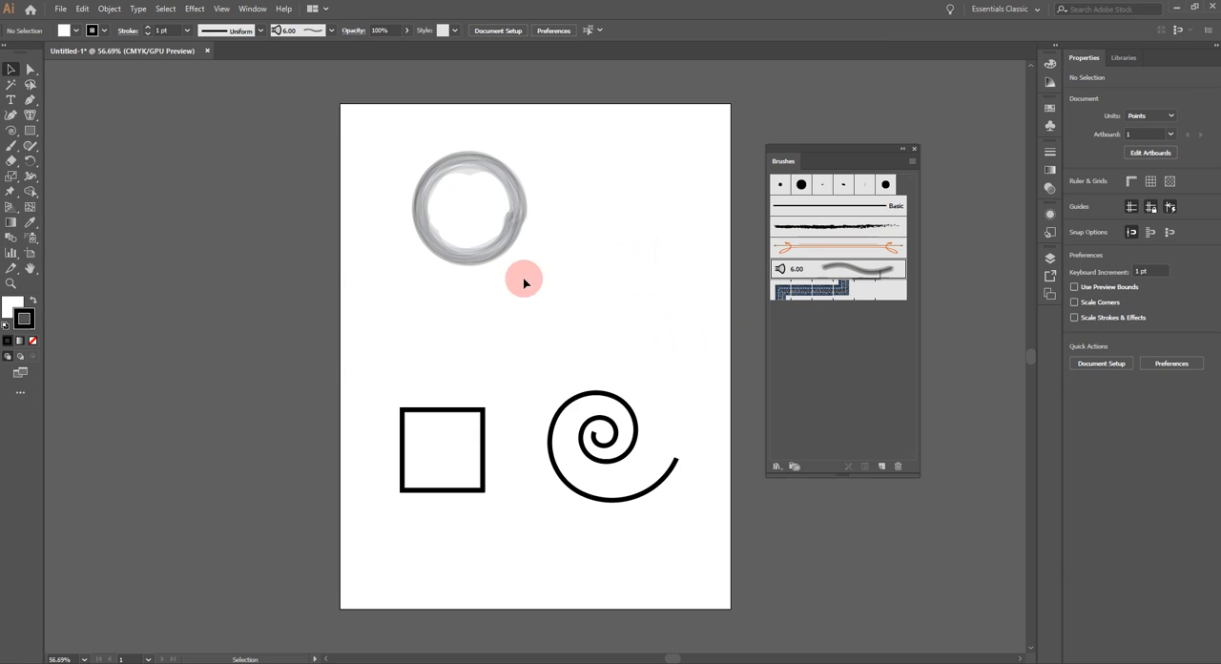
Step: Try the orange ornamental brush with curled arrow ends on the square's stroke
left_click_drag(393, 380, 548, 565)
left_click(852, 248)
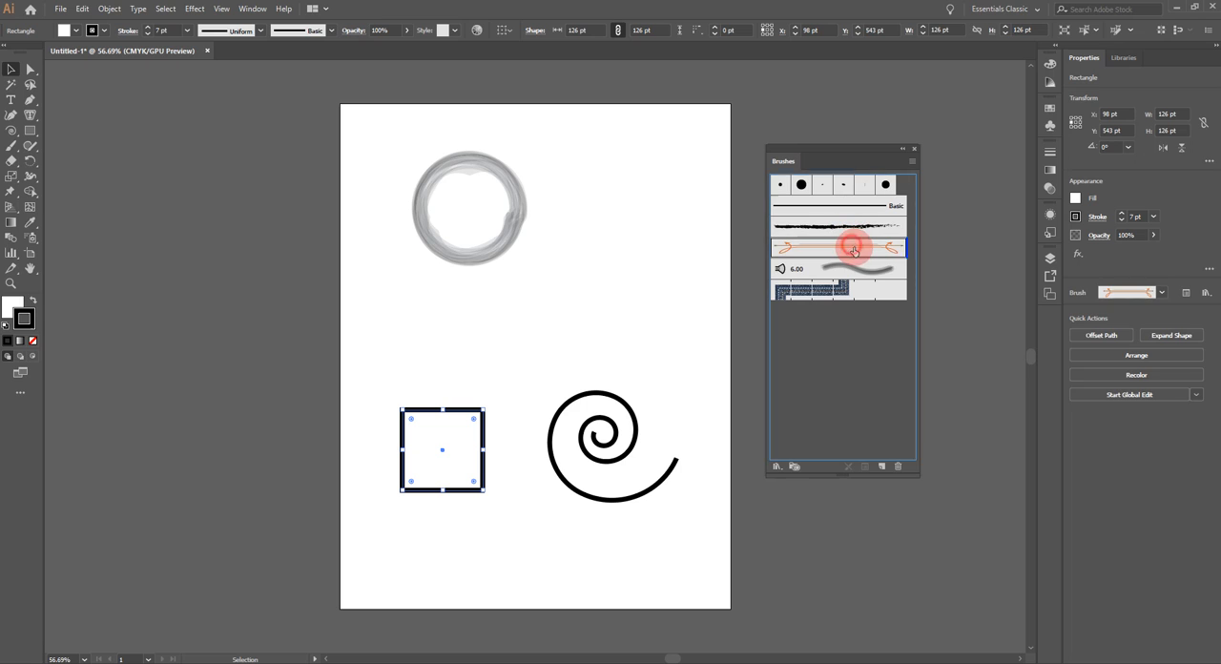
left_click(518, 355)
Step: Set the stroke weight of the square with the orange ornamental brush to 6 pt and deselect it
left_click_drag(362, 386, 505, 542)
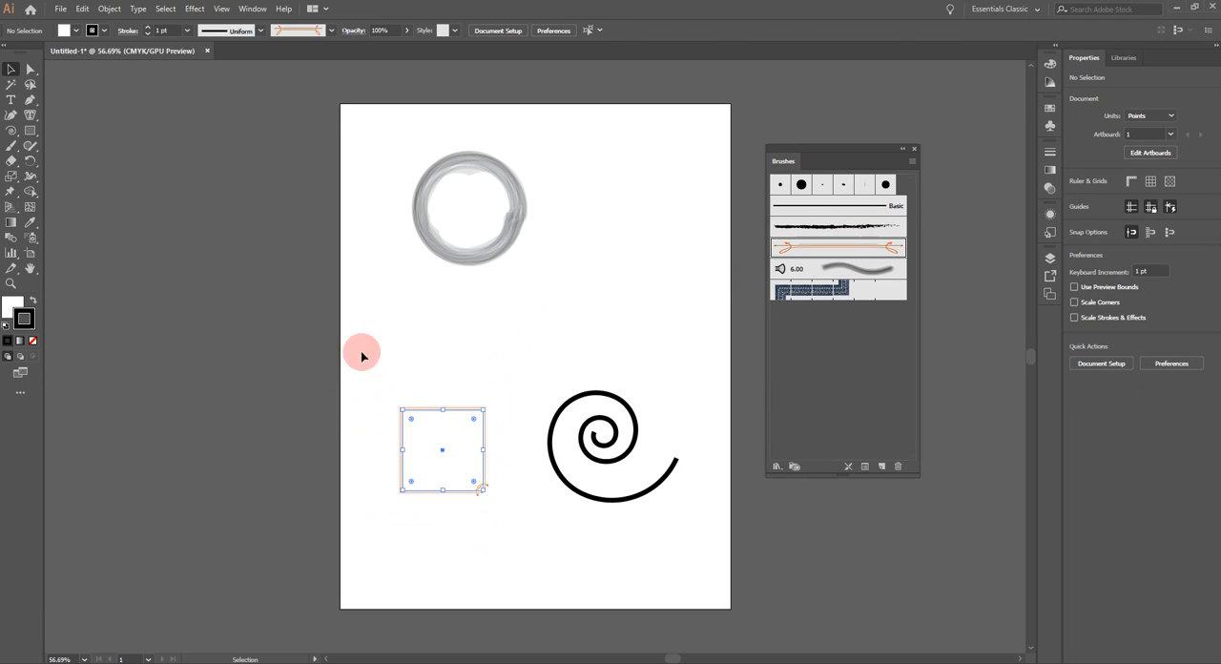
left_click(187, 32)
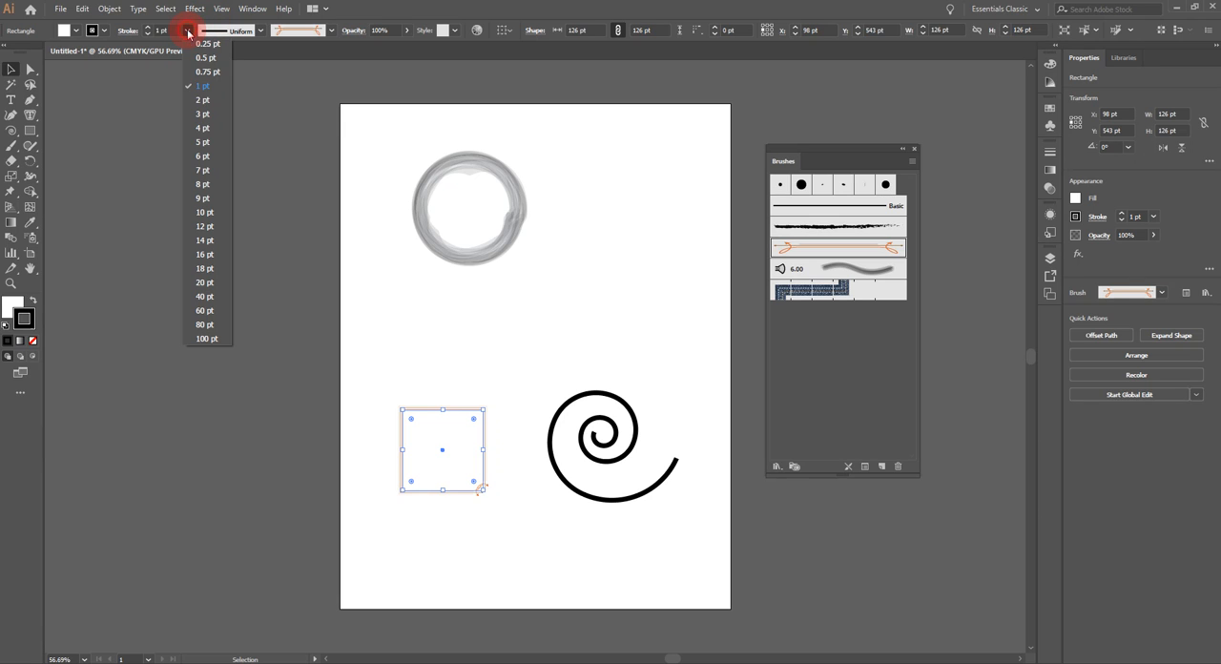
left_click(204, 156)
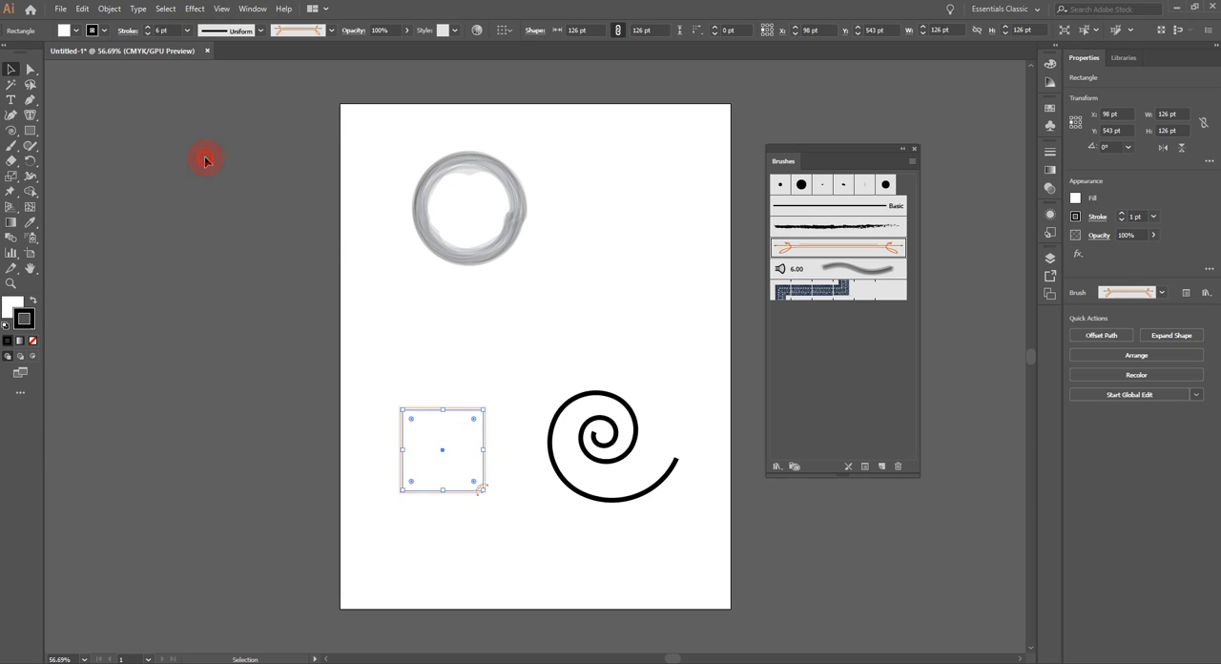
left_click(510, 331)
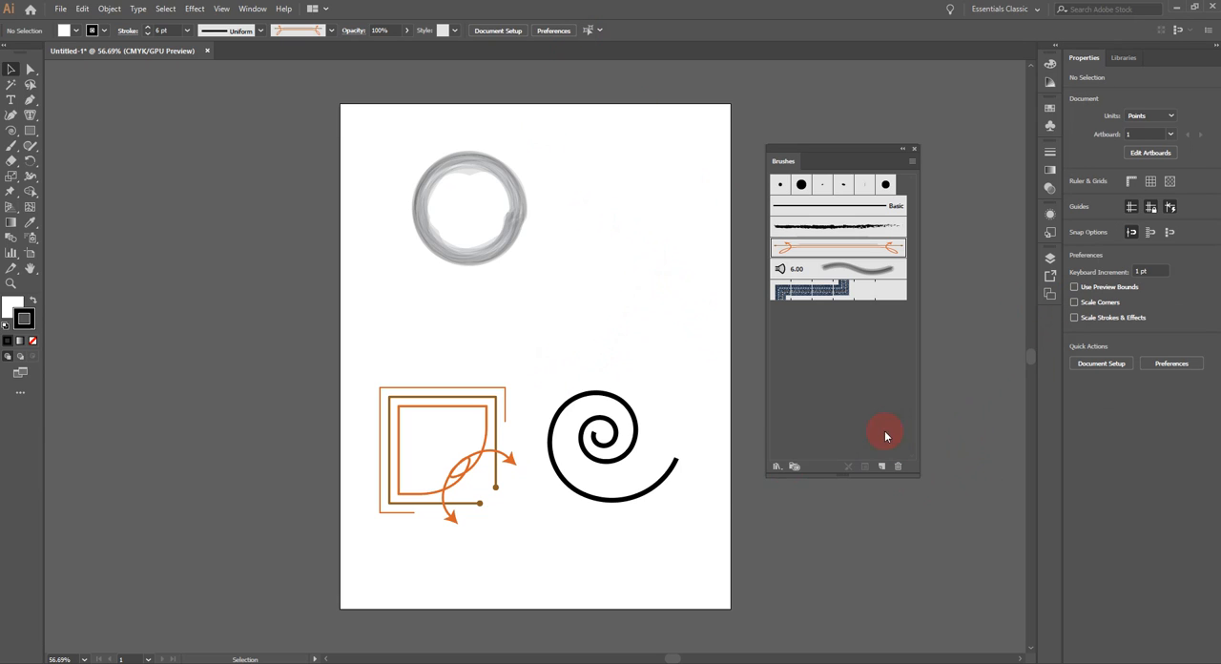
Step: Load the Grunge brushes vector pack library, place it beside the circle and enlarge it to show more brushes
left_click(778, 468)
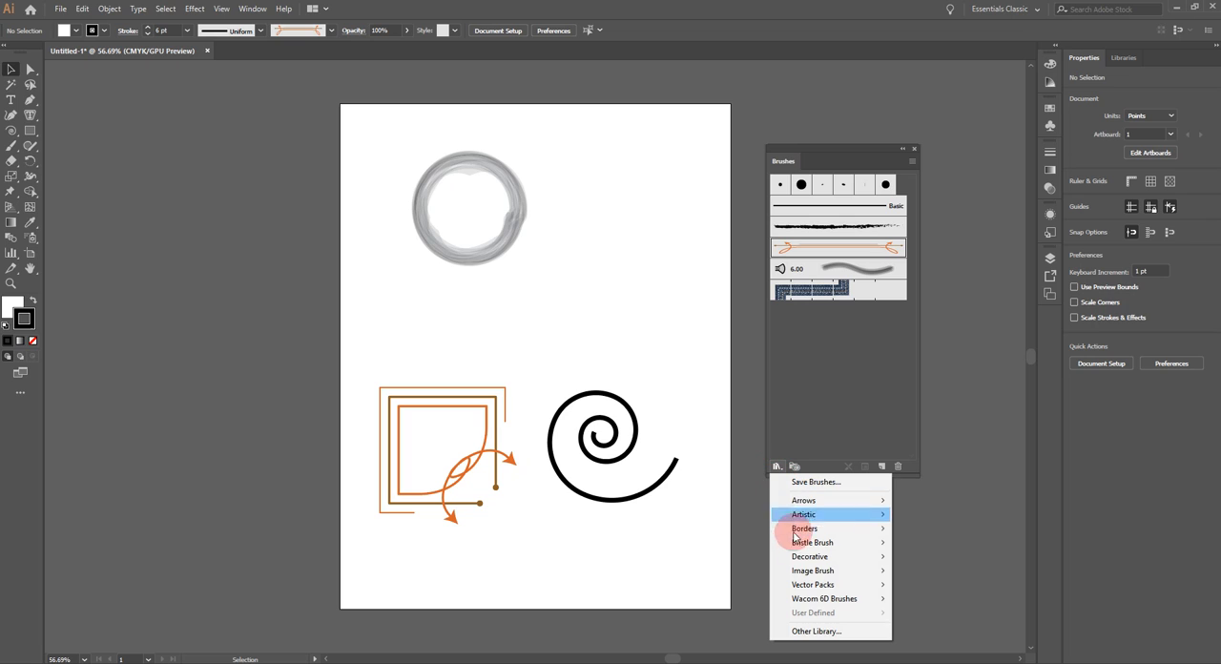
mouse_move(822, 591)
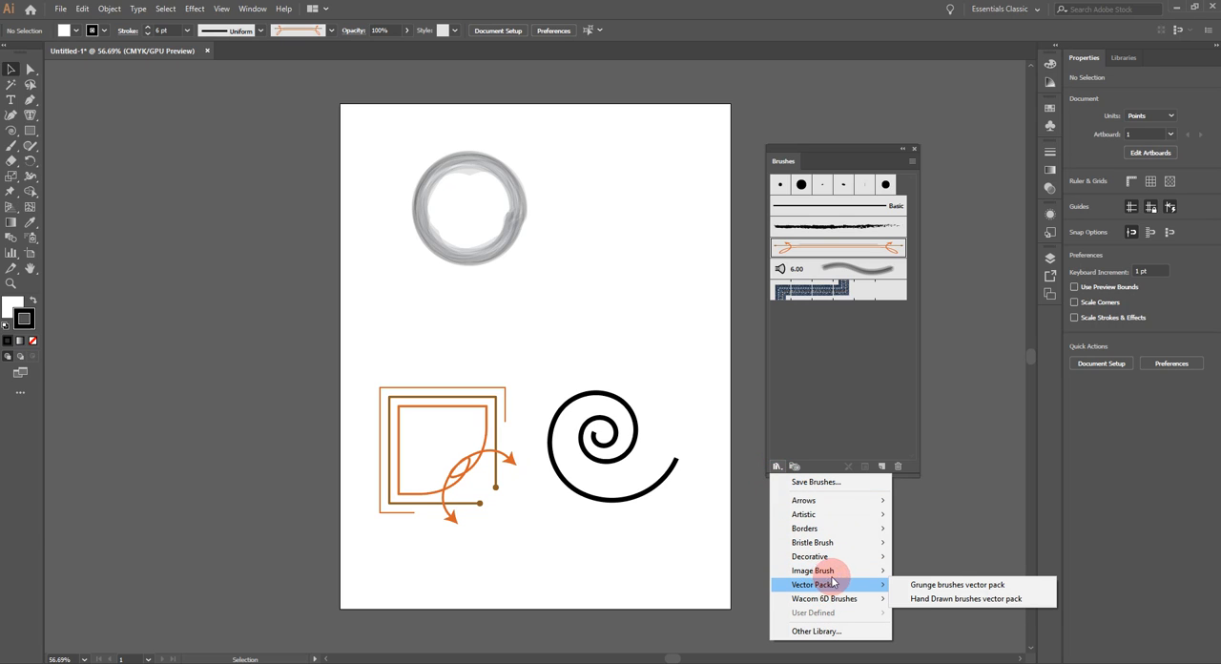
left_click(907, 584)
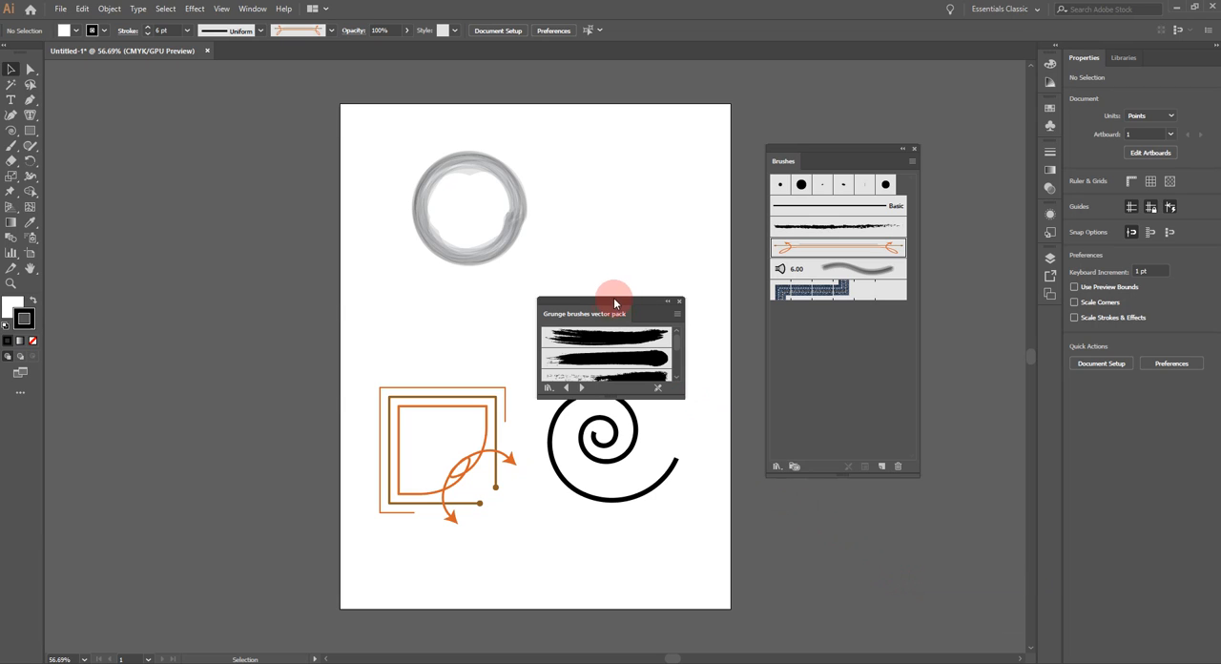
left_click_drag(652, 301, 677, 162)
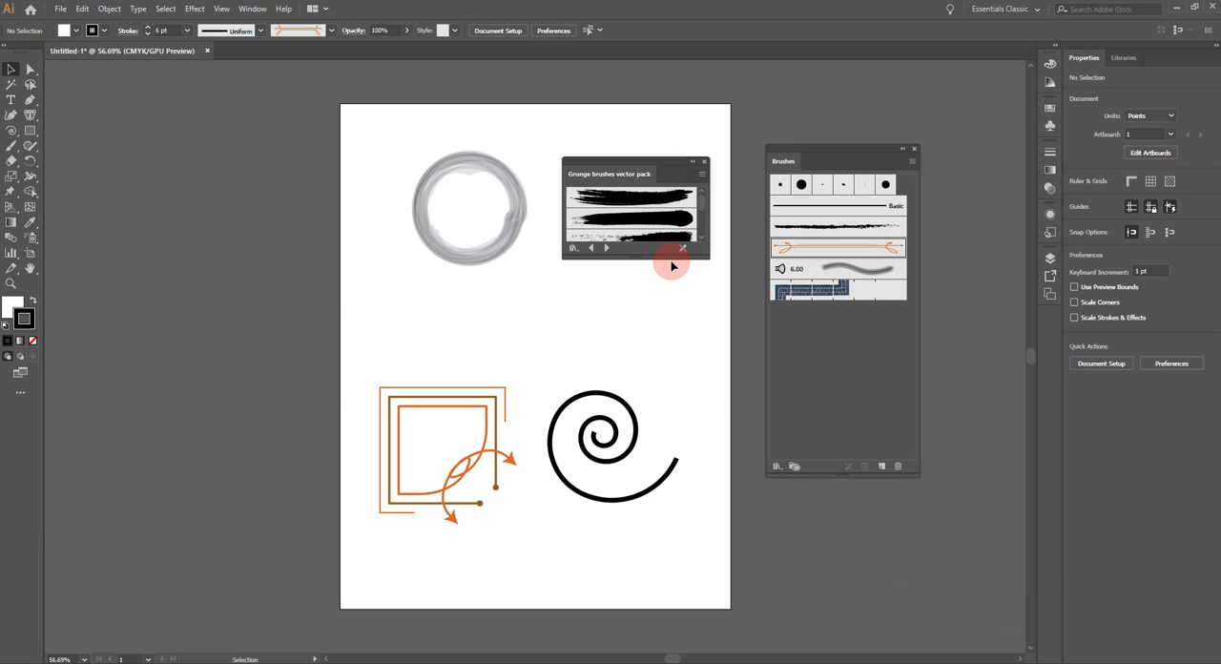
left_click_drag(669, 259, 679, 326)
Step: Apply the fourth grunge brush, with wavy separated strands, to the spiral's stroke and deselect the spiral
left_click(630, 447)
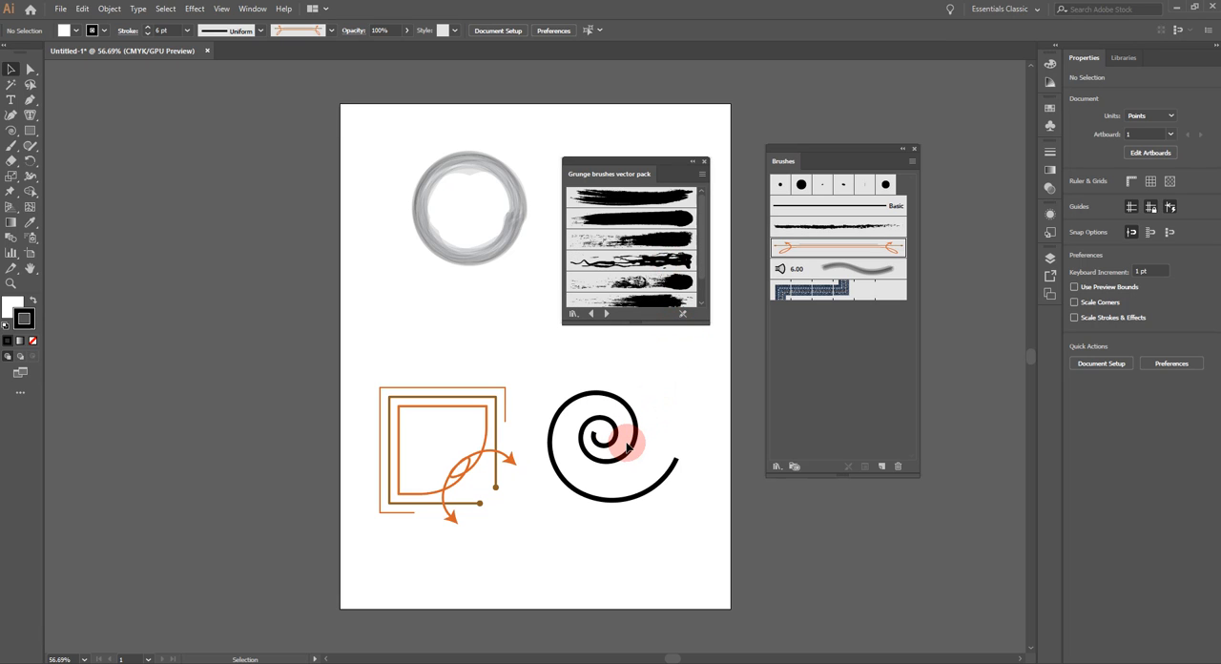
left_click(672, 267)
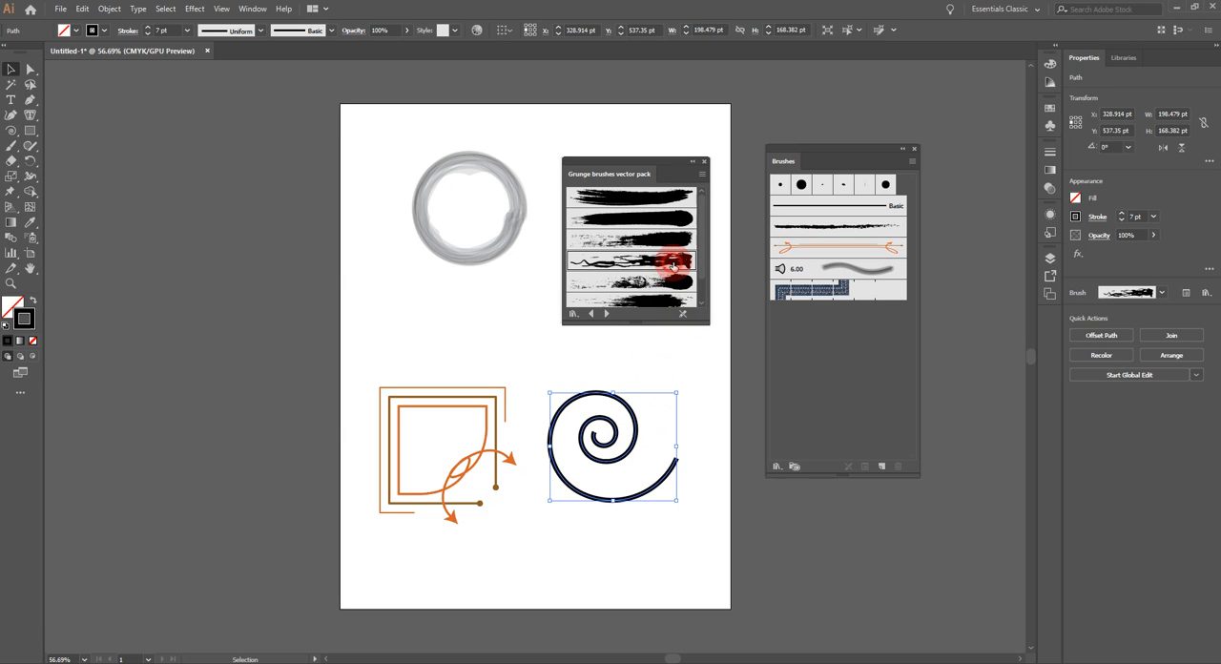
left_click(531, 345)
Step: Apply the fifth grunge brush, with a splattered tail and solid round end, to the circle's stroke and deselect it
left_click(458, 246)
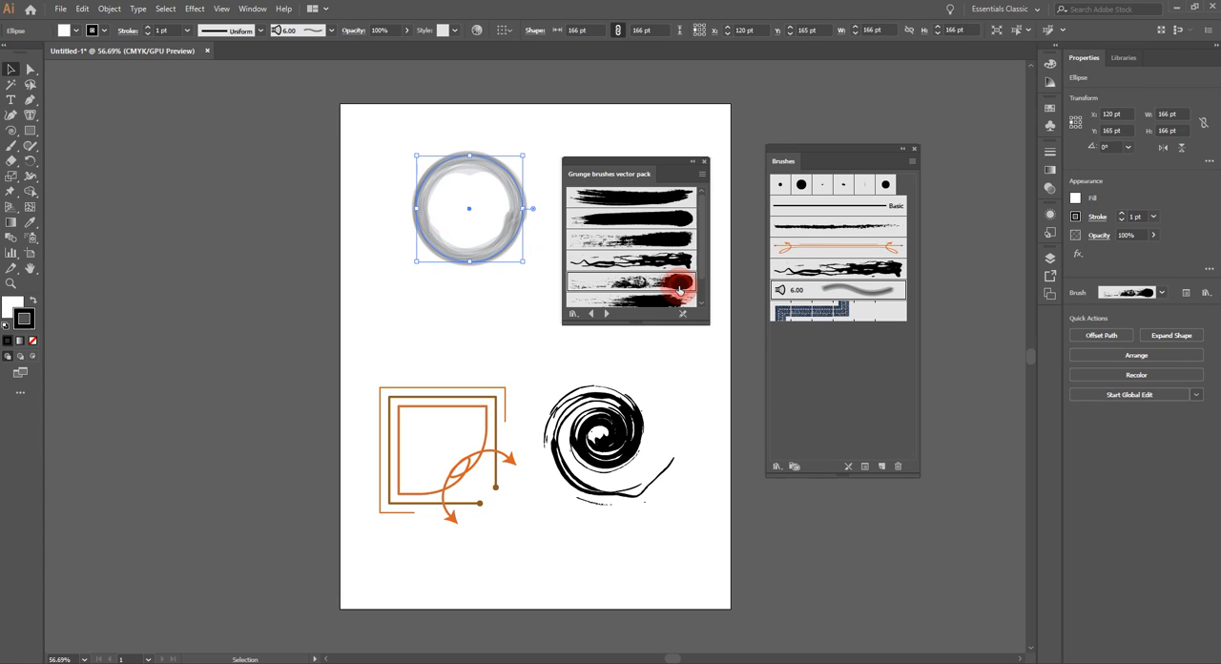
left_click(620, 288)
left_click(540, 327)
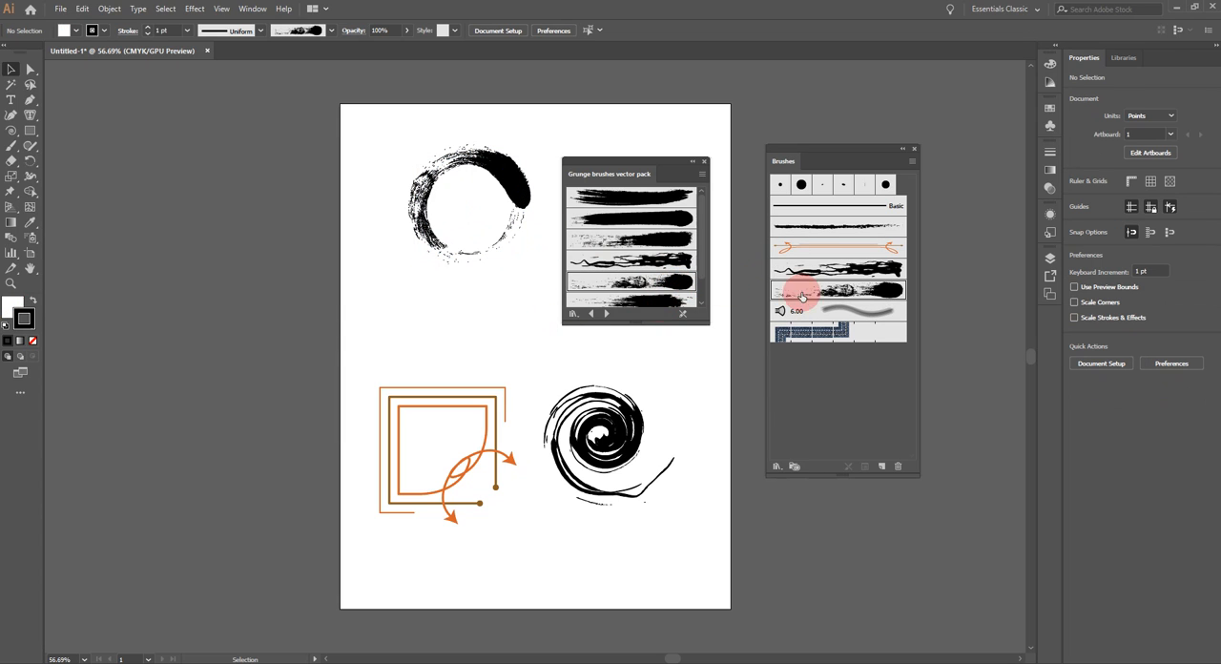
Step: Load the Borders_Dashed brush library from the Borders category
left_click(776, 468)
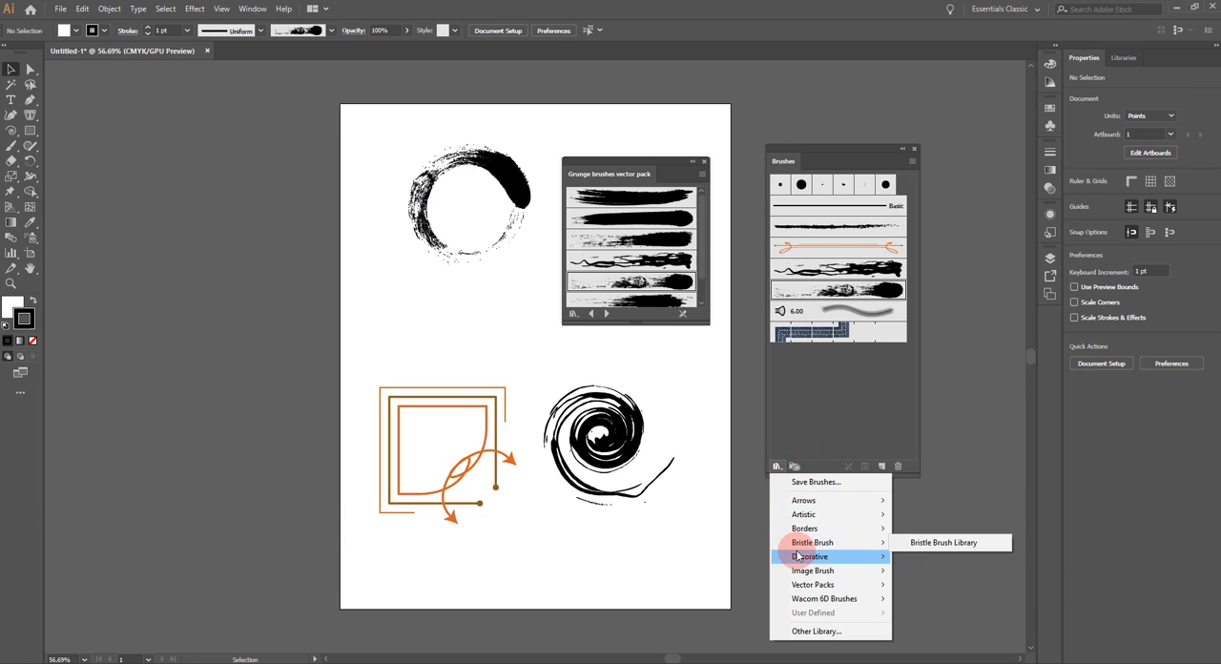
mouse_move(840, 558)
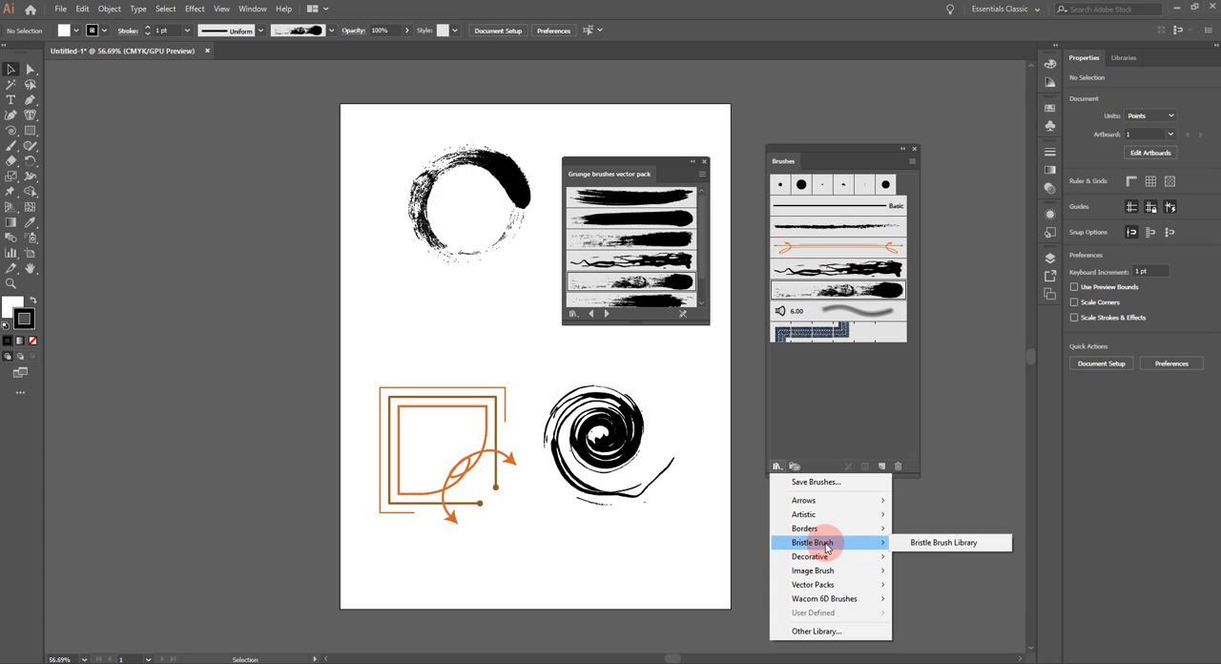
mouse_move(870, 530)
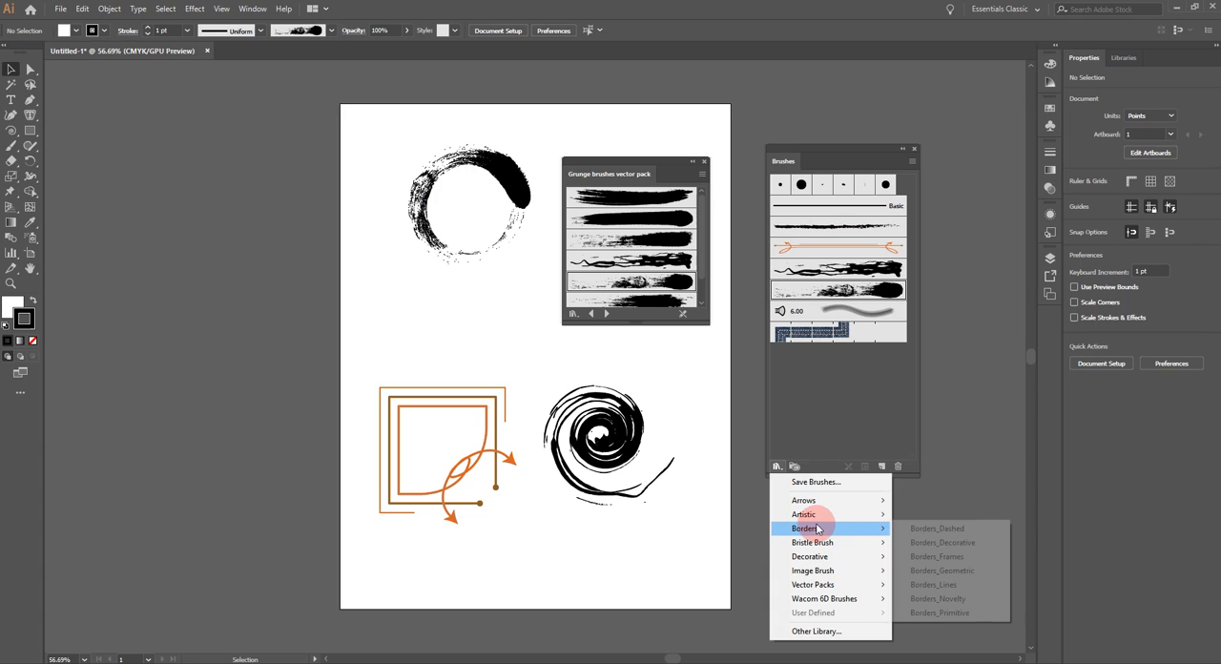
left_click(930, 532)
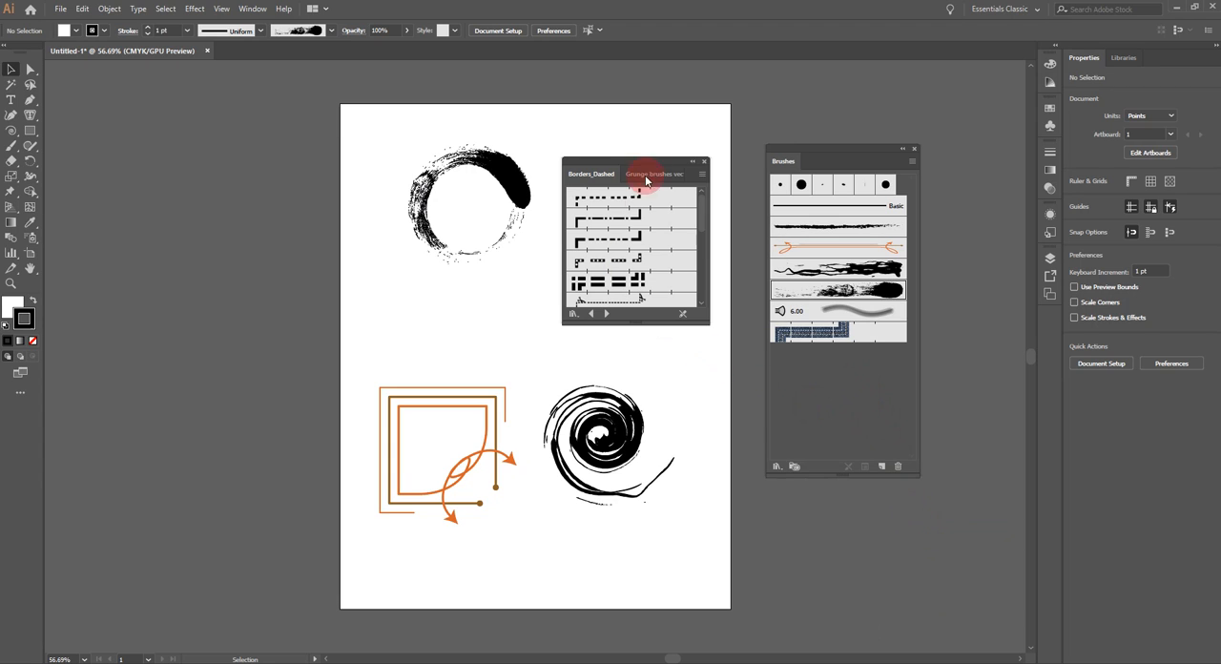
Step: Try the thick double-dashed border brush on the square, then apply the dashed border brush with white dots instead
mouse_move(331, 380)
left_mouse_down()
mouse_move(390, 390)
mouse_move(531, 552)
left_mouse_up()
left_click(625, 277)
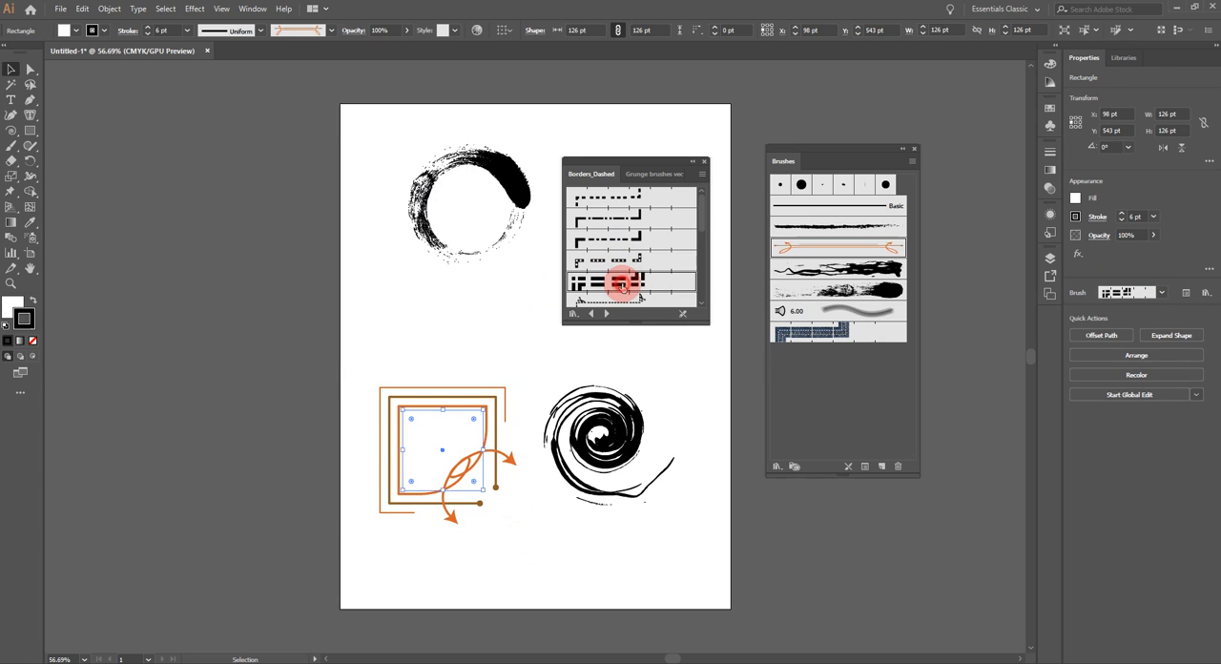
left_click(604, 261)
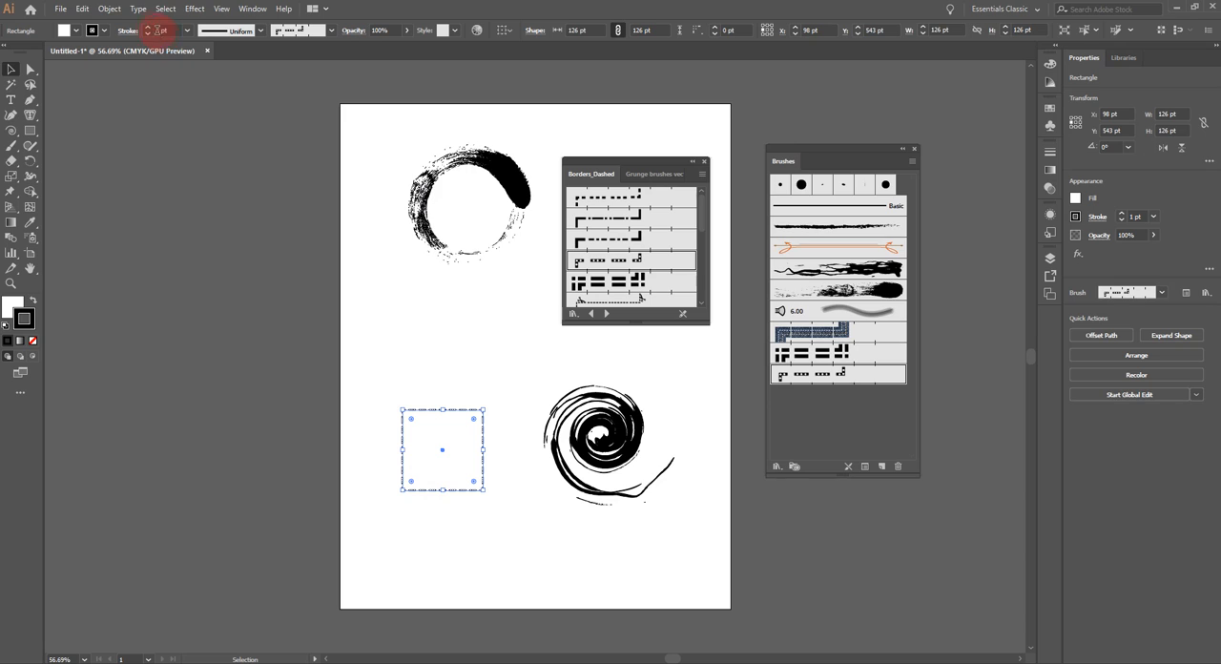
Step: Raise the stroke weight of the square's dashed border to 5 pt
left_click(148, 28)
left_click(148, 28)
left_click(148, 28)
left_click(148, 28)
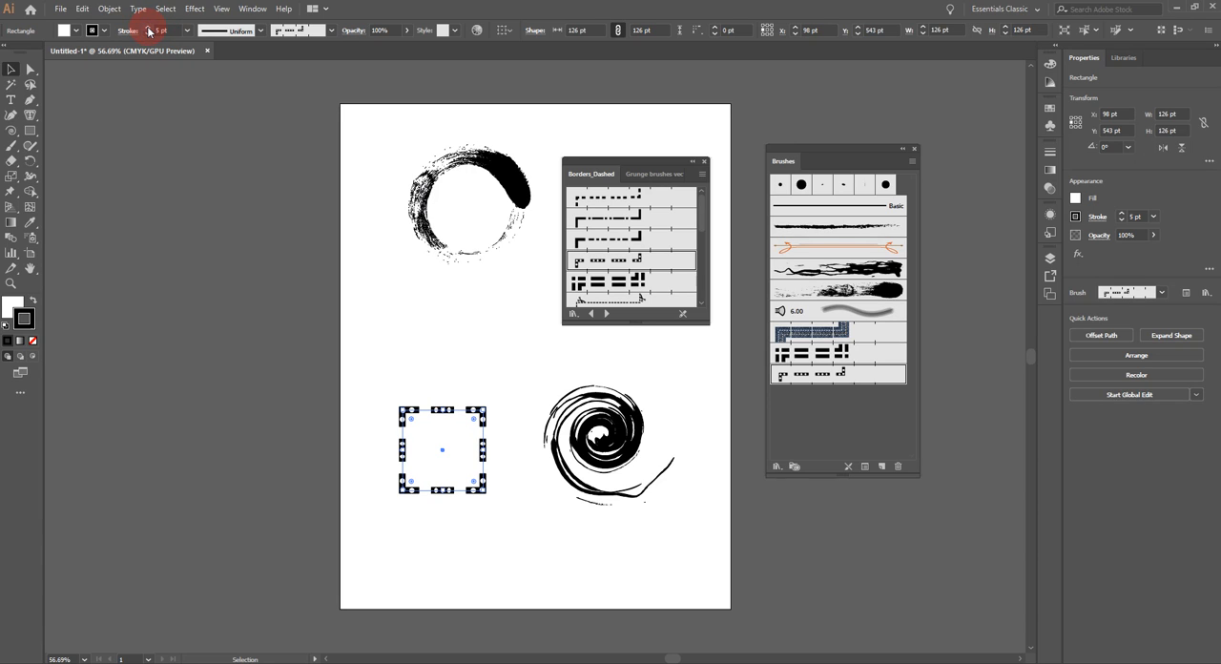
Step: Set the square's stroke colour to the pinkish red EF255F and reselect the square to check its stroke
double_click(26, 319)
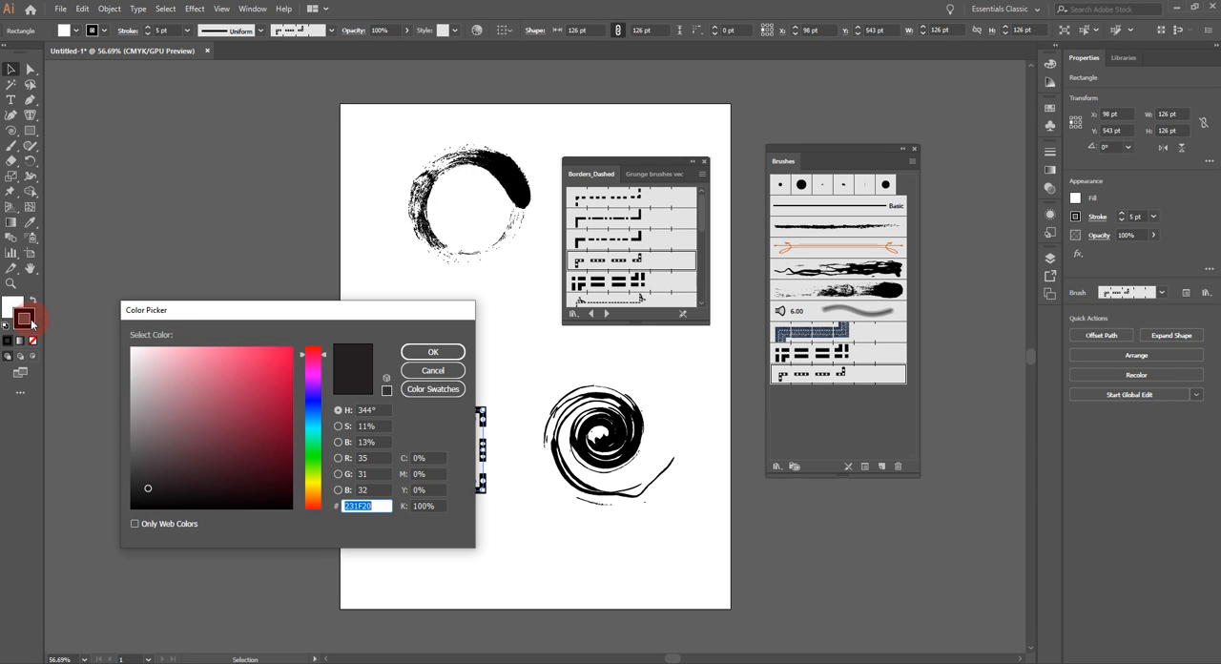
left_click(266, 353)
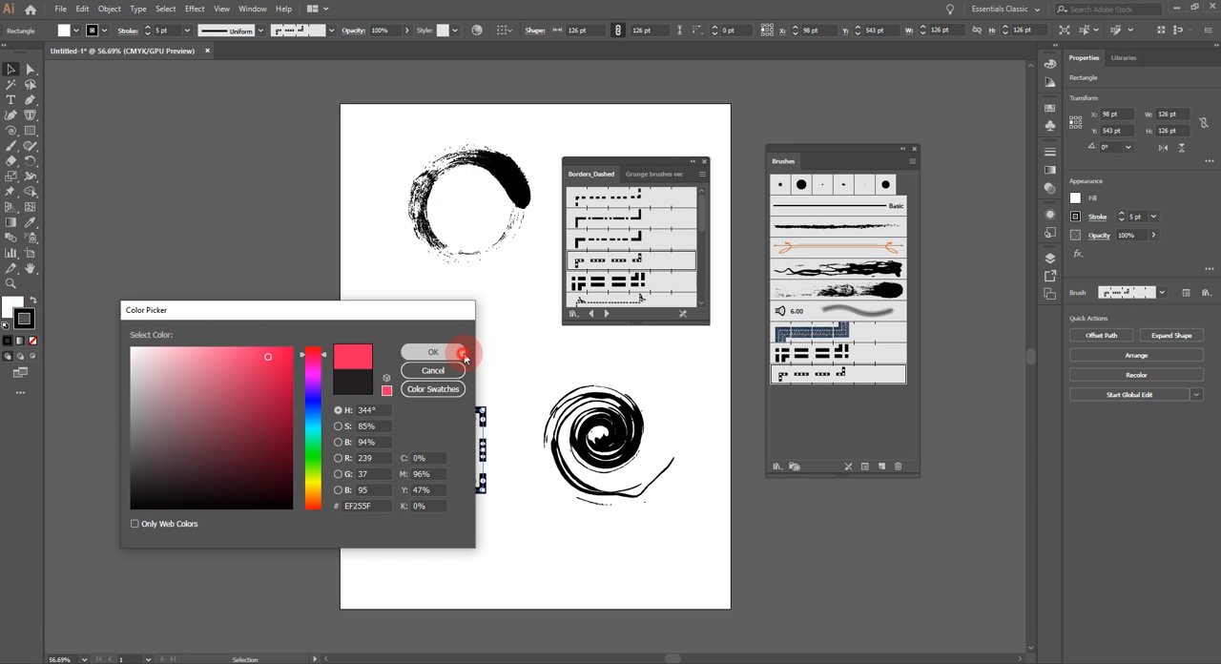
left_click(456, 351)
left_click_drag(372, 387, 524, 526)
left_click(29, 319)
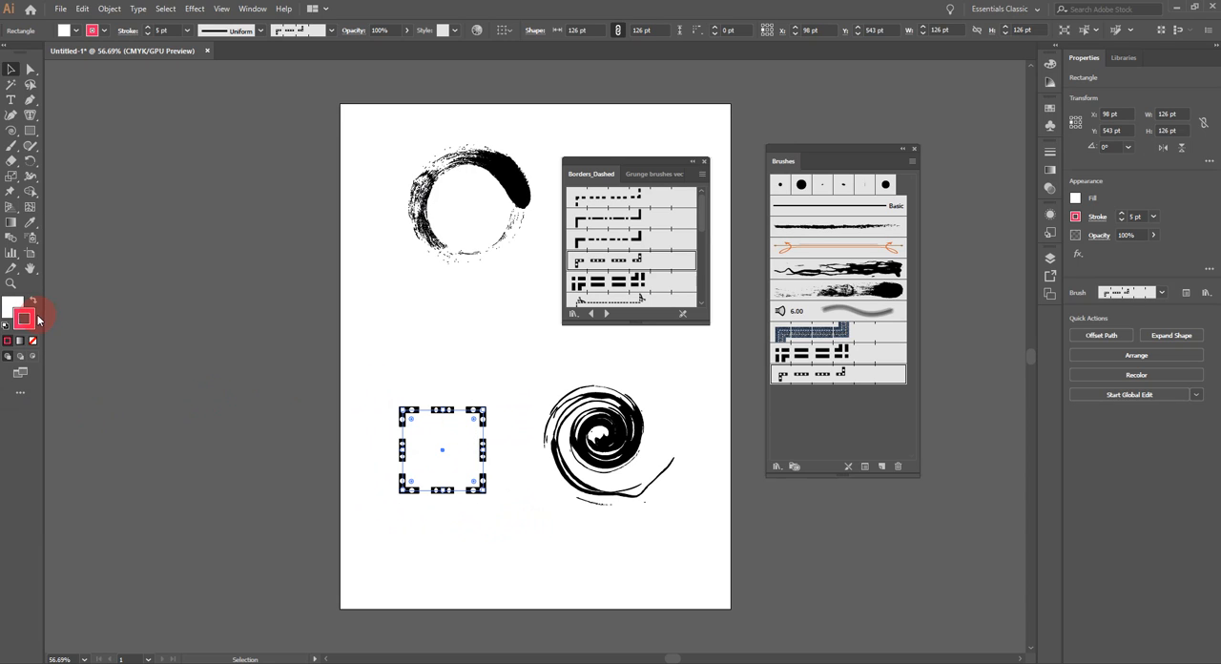
Step: Select the circle and set its grunge-brushed stroke to a bright pinkish red
mouse_move(385, 115)
left_mouse_down()
mouse_move(540, 286)
mouse_move(518, 221)
left_mouse_up()
left_click(28, 319)
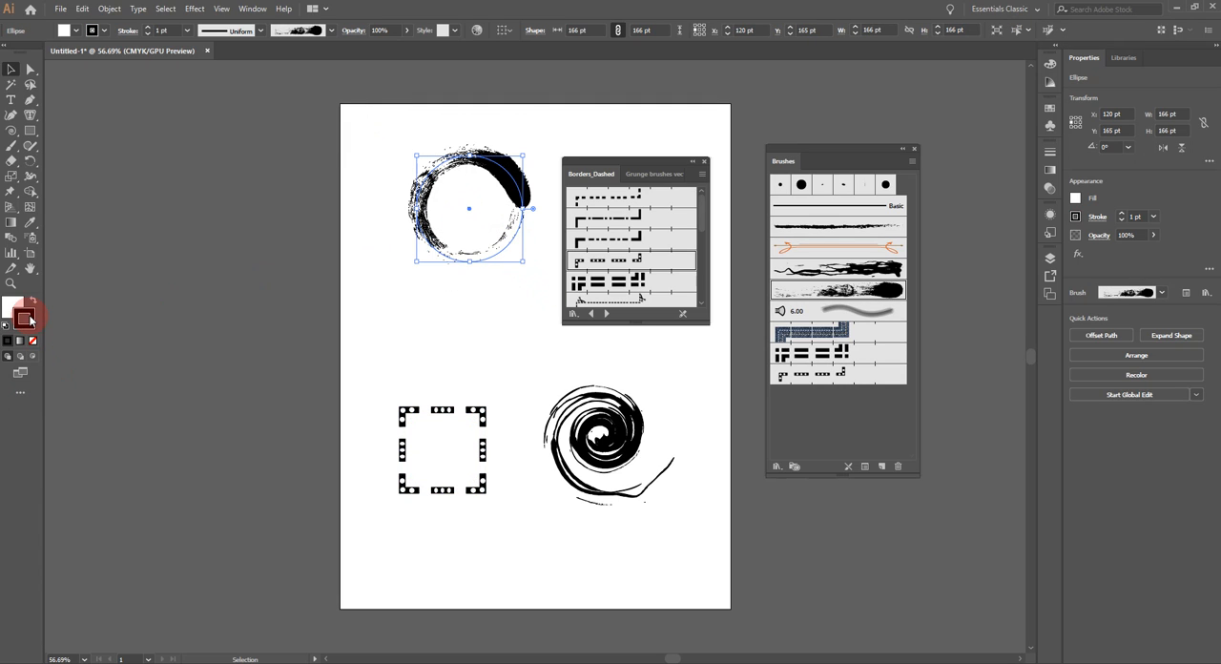
double_click(31, 321)
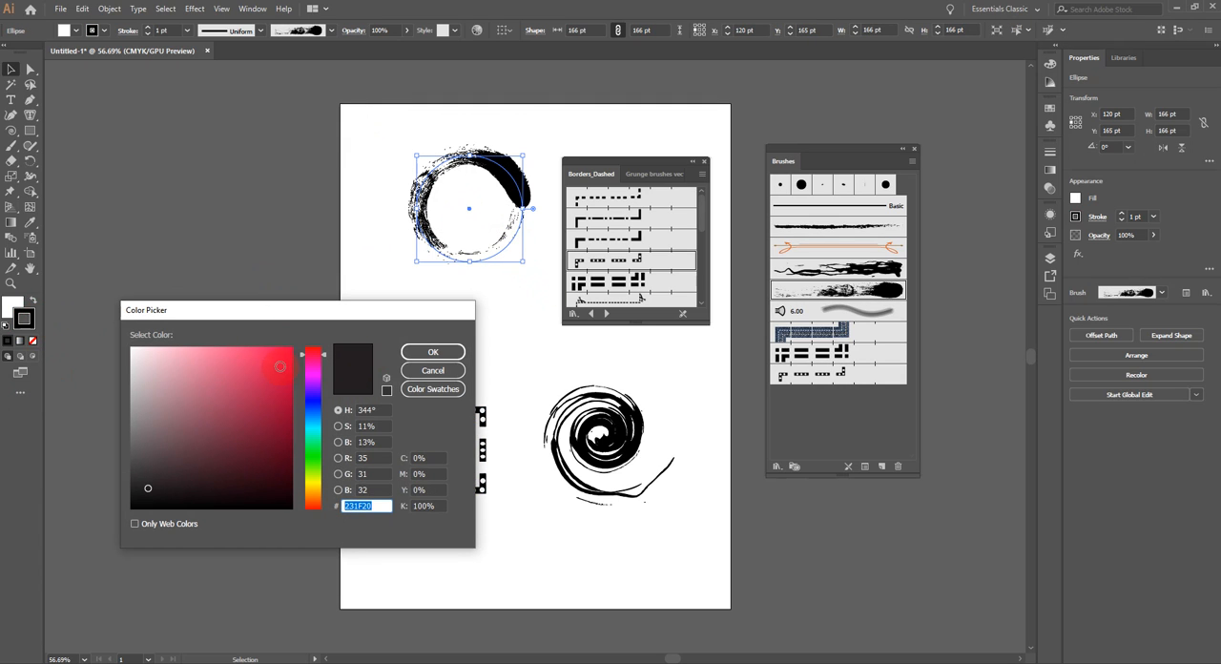
left_click(280, 356)
left_click(445, 350)
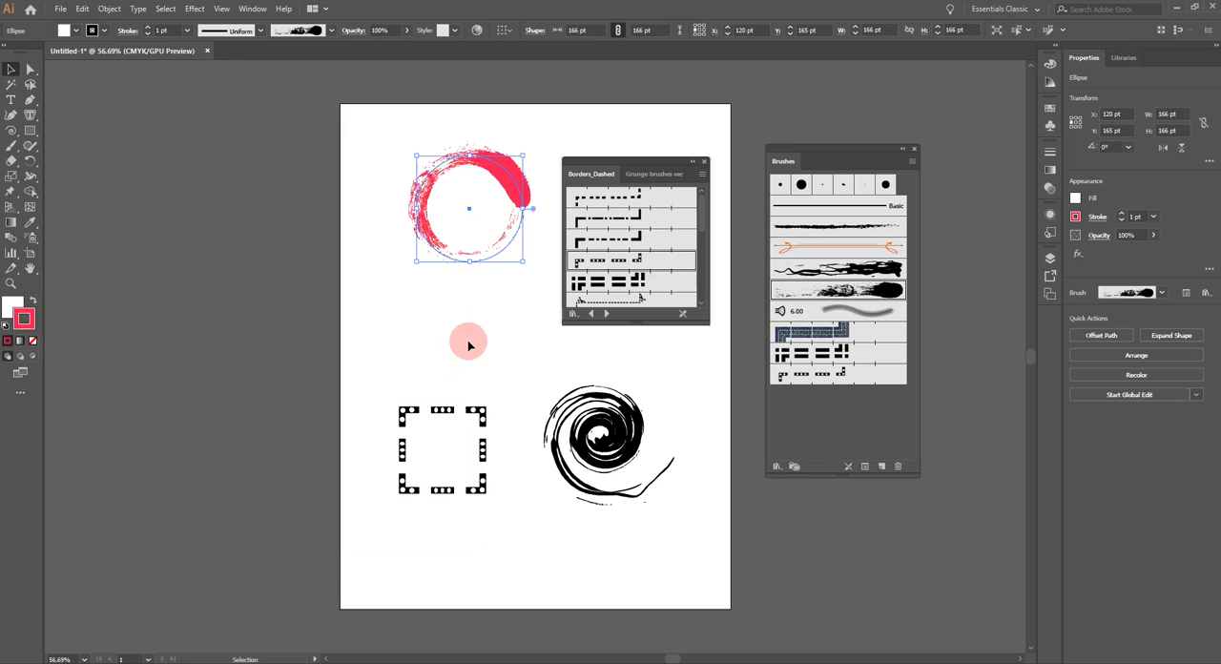
Step: Select the spiral, set its brushed stroke colour to the bright green 80D320, and deselect it
left_click_drag(526, 374, 703, 532)
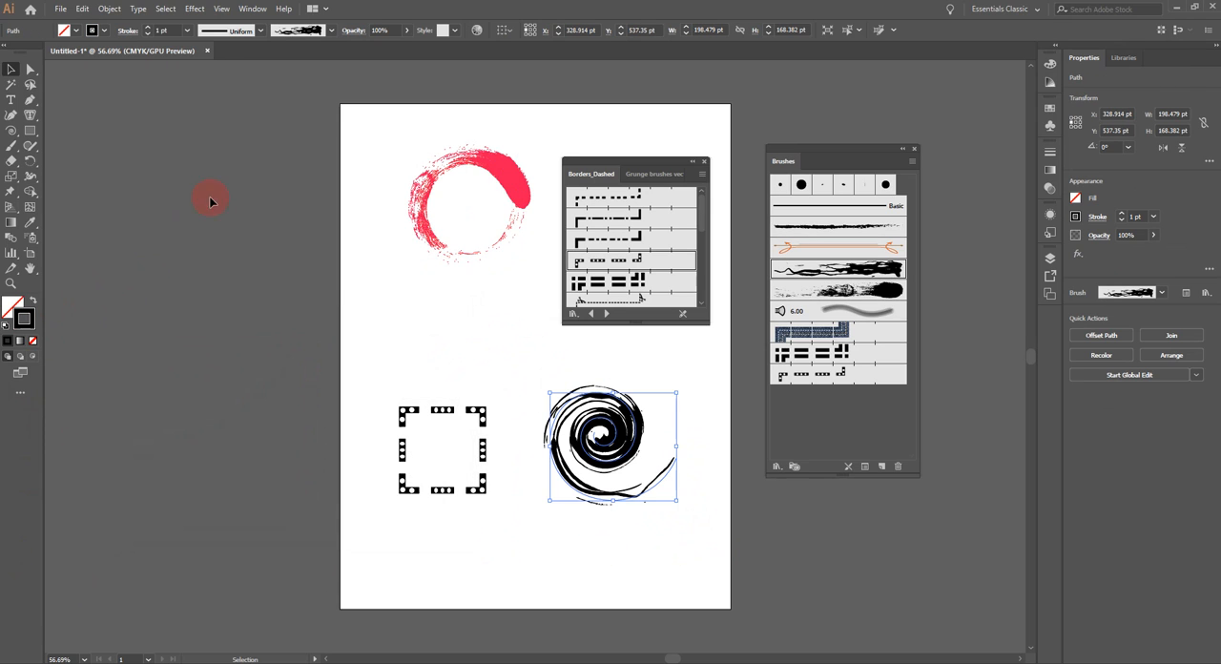
double_click(33, 321)
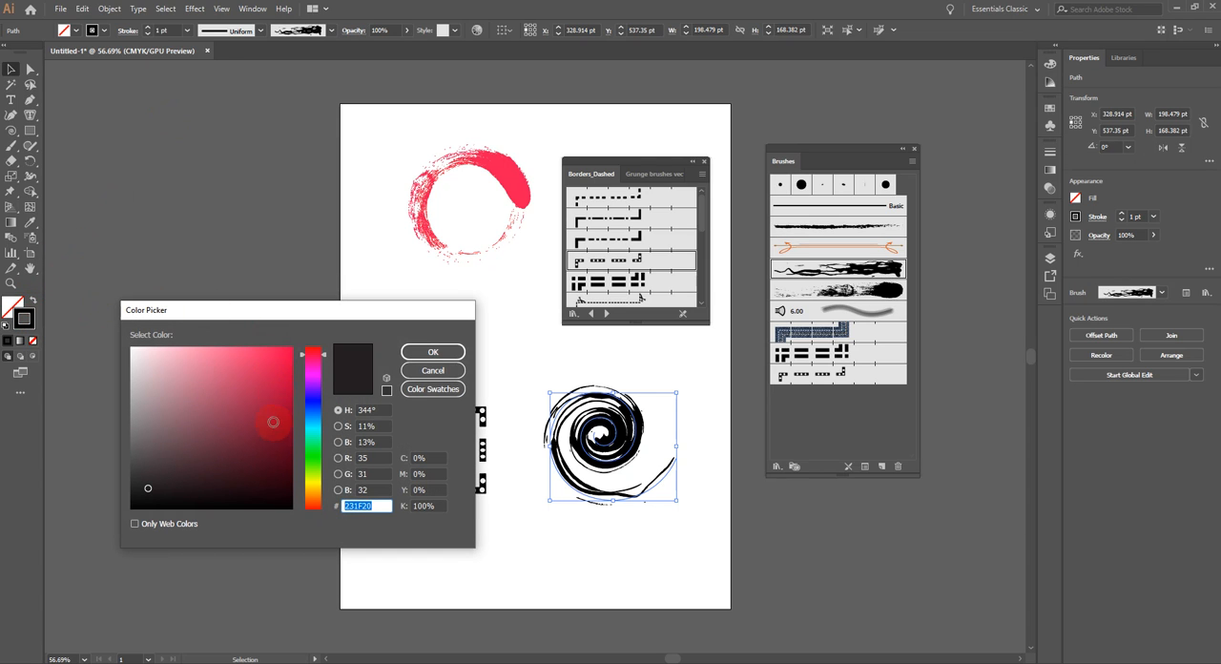
left_click(313, 470)
left_click(429, 353)
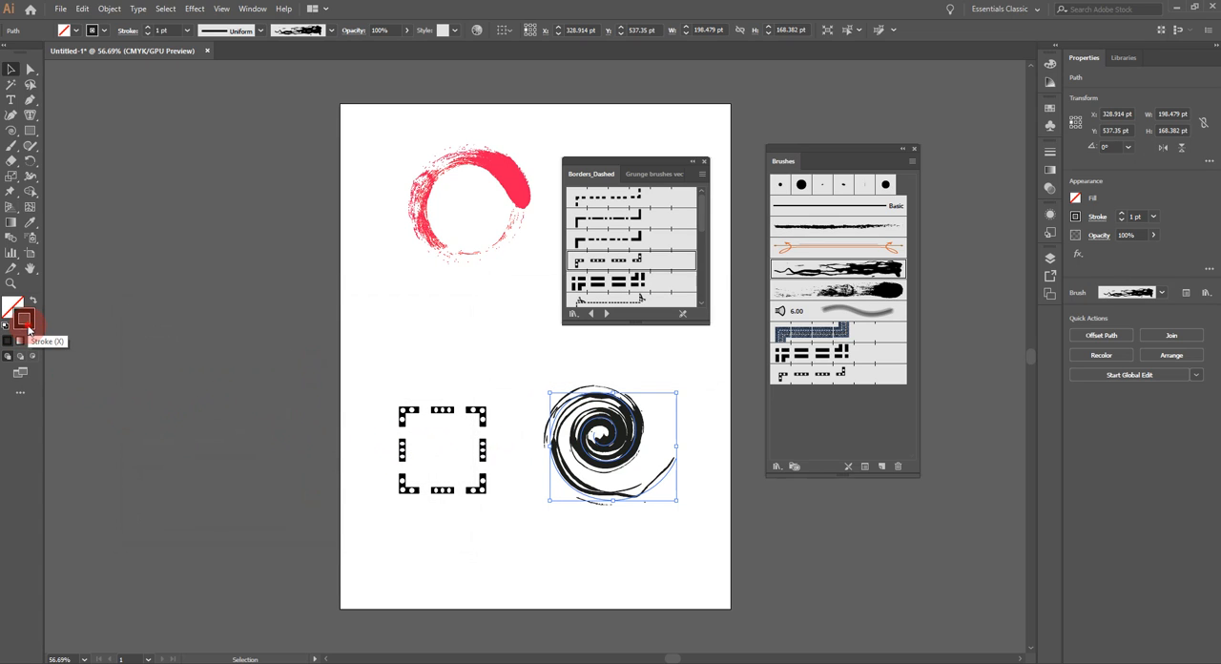
double_click(25, 321)
left_click_drag(245, 341, 268, 373)
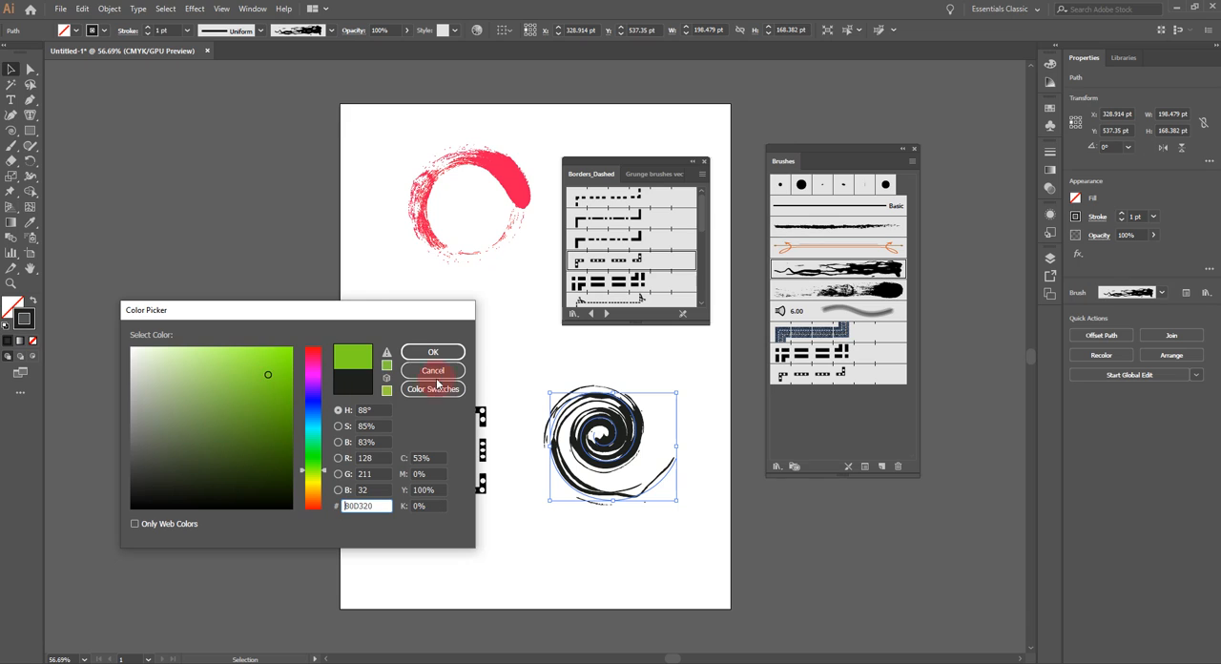
left_click(433, 352)
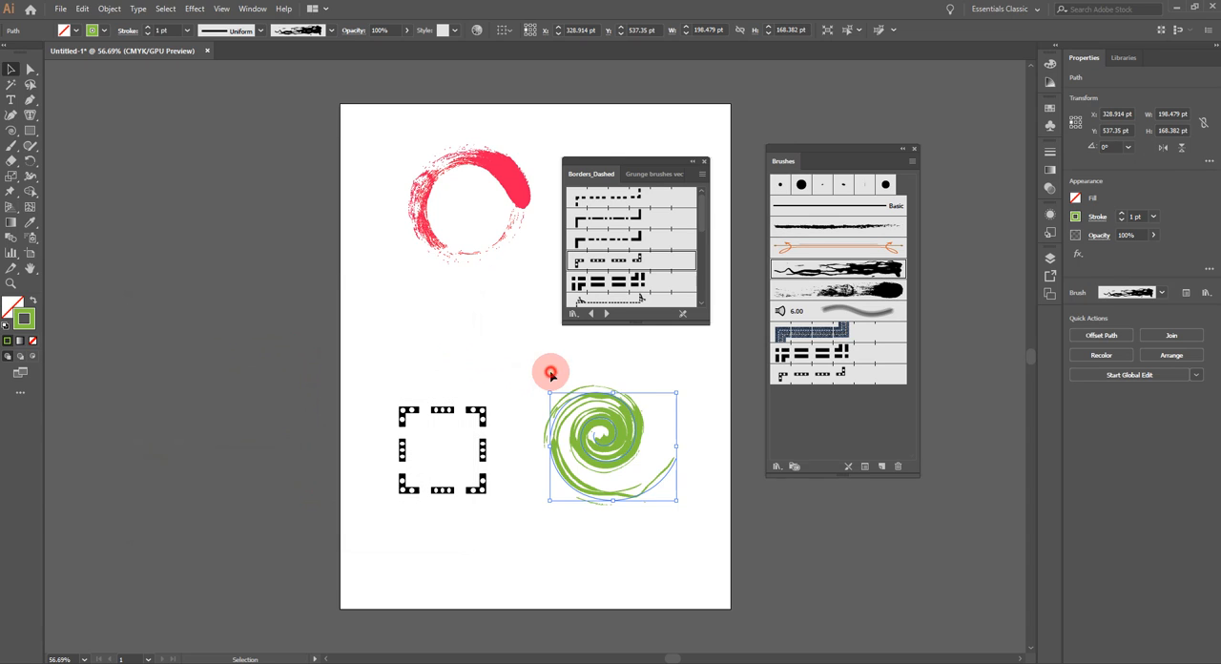
left_click(550, 374)
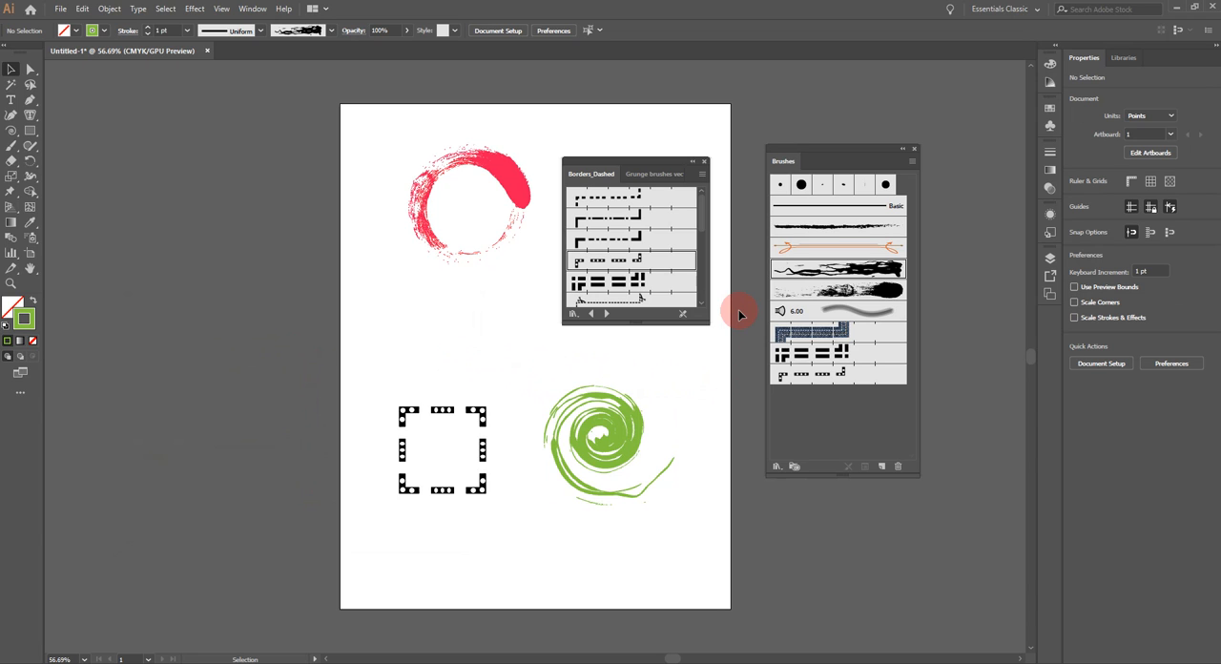
left_click(382, 663)
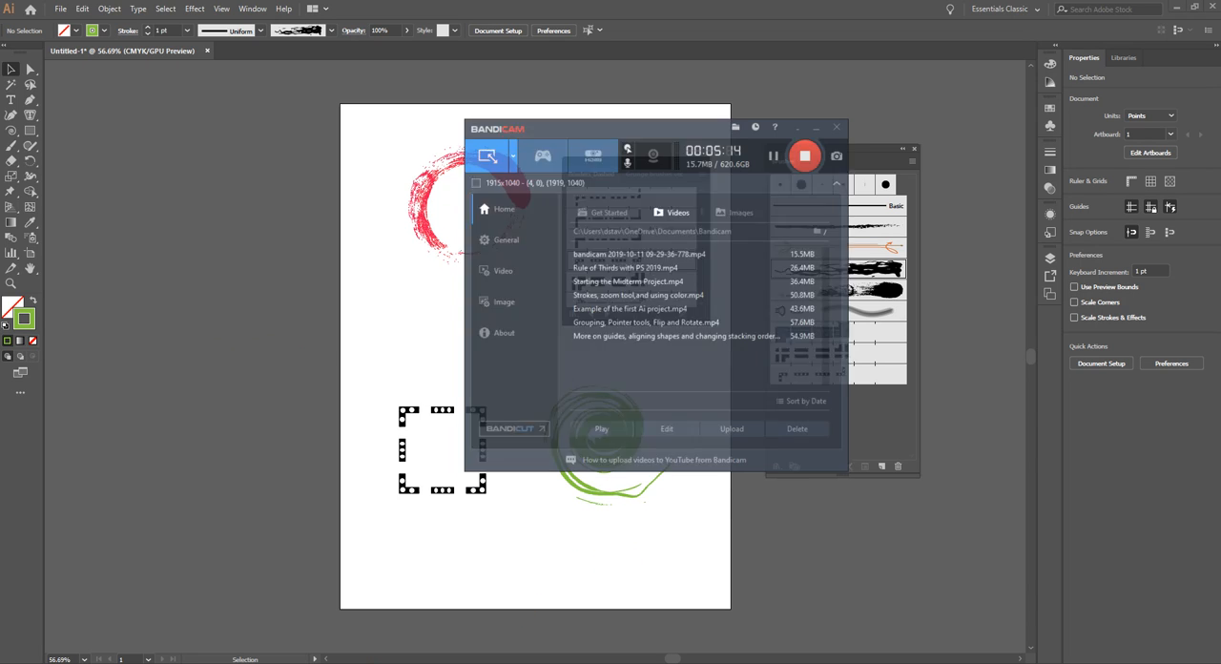